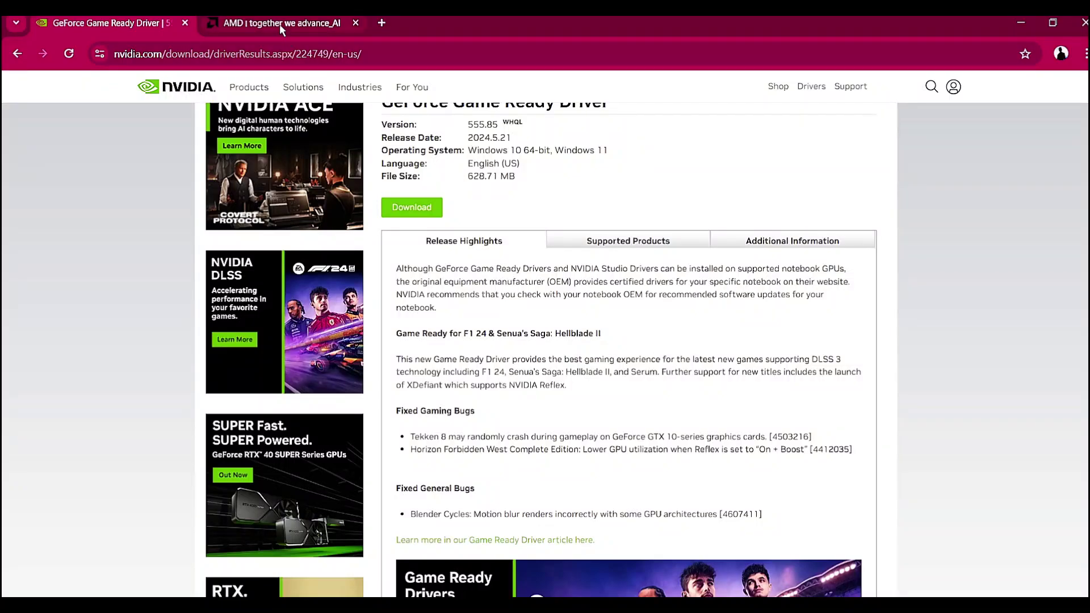
Search Google for "amd drivers" from the AMD browser tab and open AMD's Drivers and Support for Processors and Graphics page.
left_click(280, 24)
key("alt+Left")
left_click(214, 110)
left_click(169, 142)
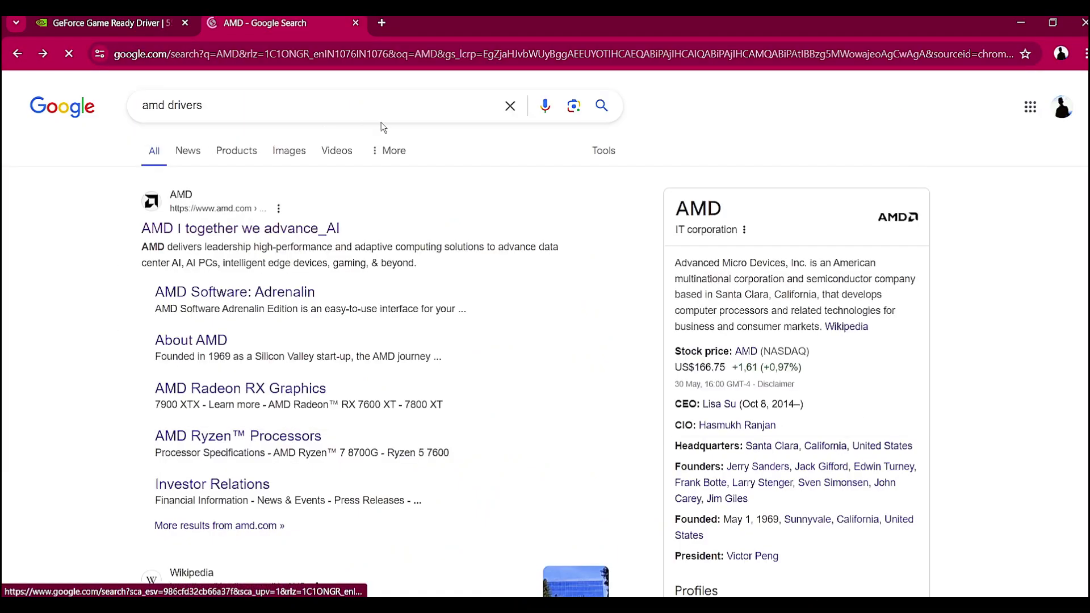
left_click(347, 224)
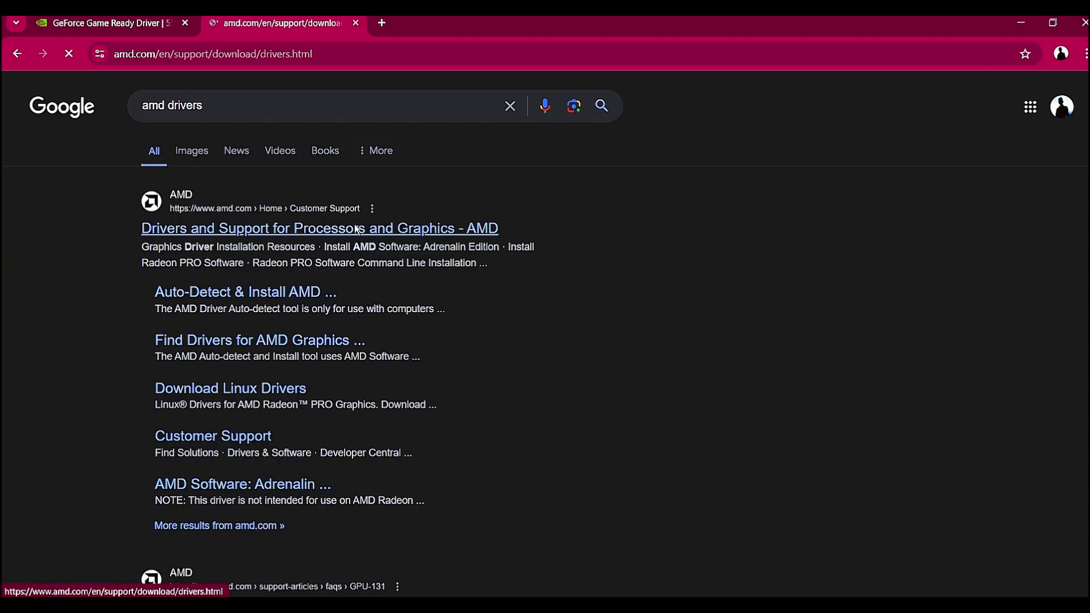
Examine the Windows driver download option and the product search list on AMD's drivers page.
scroll(490, 323, "down", 3)
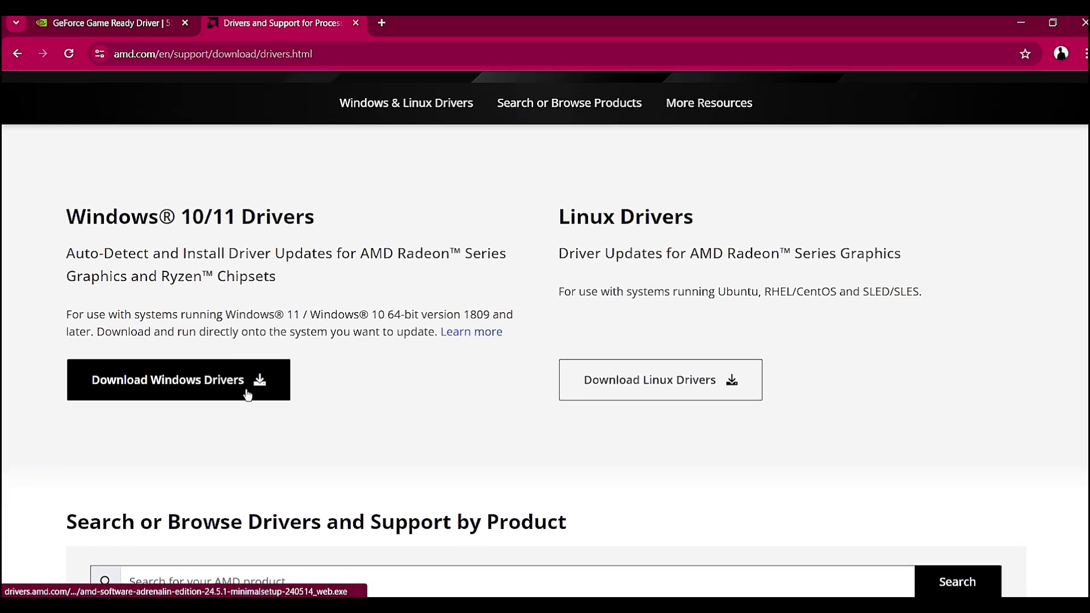
scroll(253, 392, "down", 3)
left_click(355, 439)
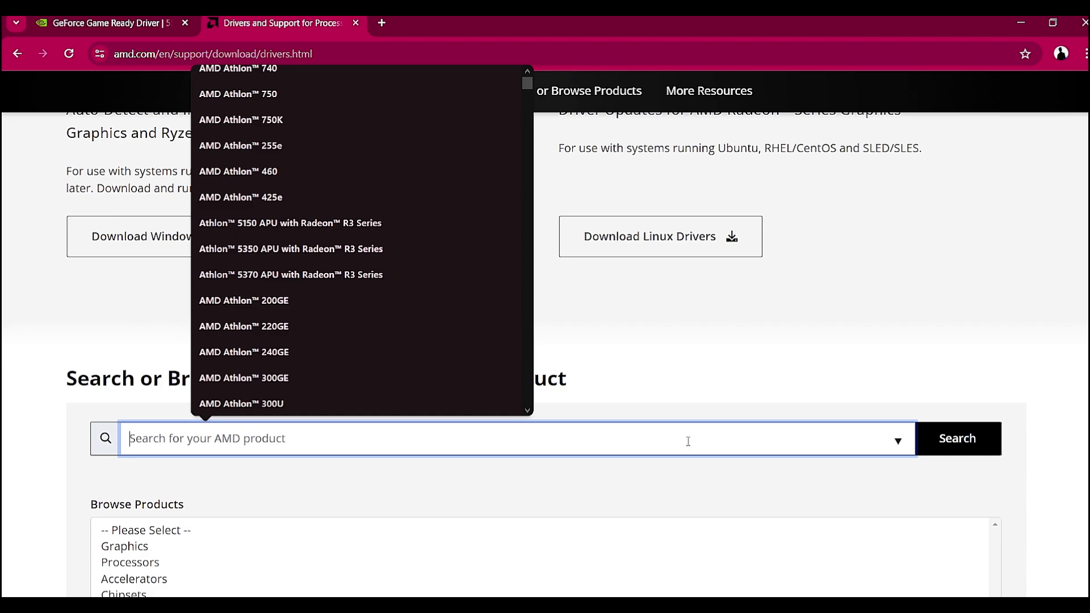
left_click(908, 444)
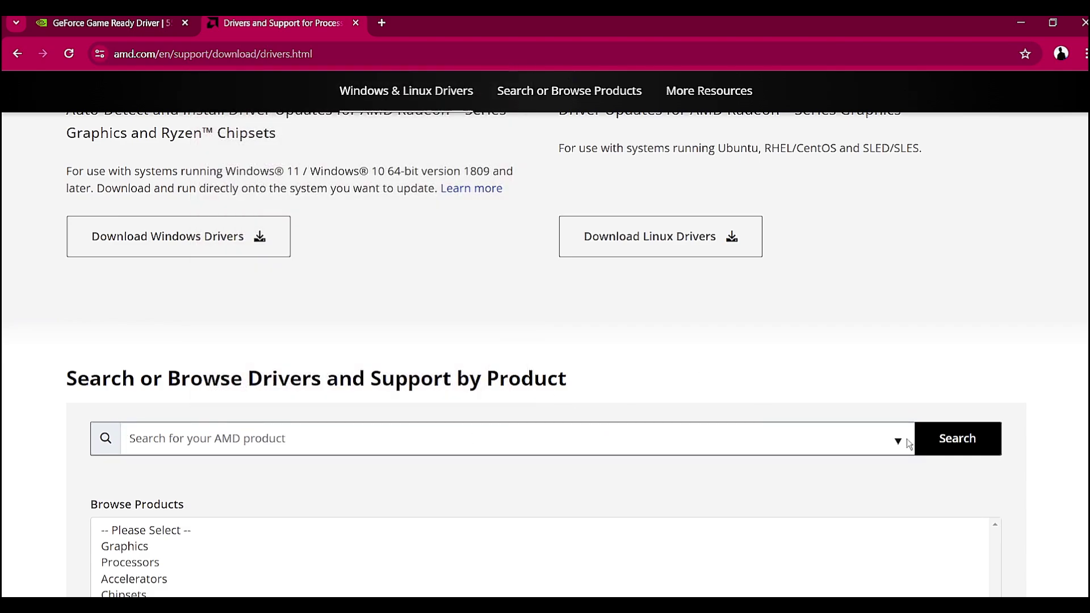
left_click(900, 442)
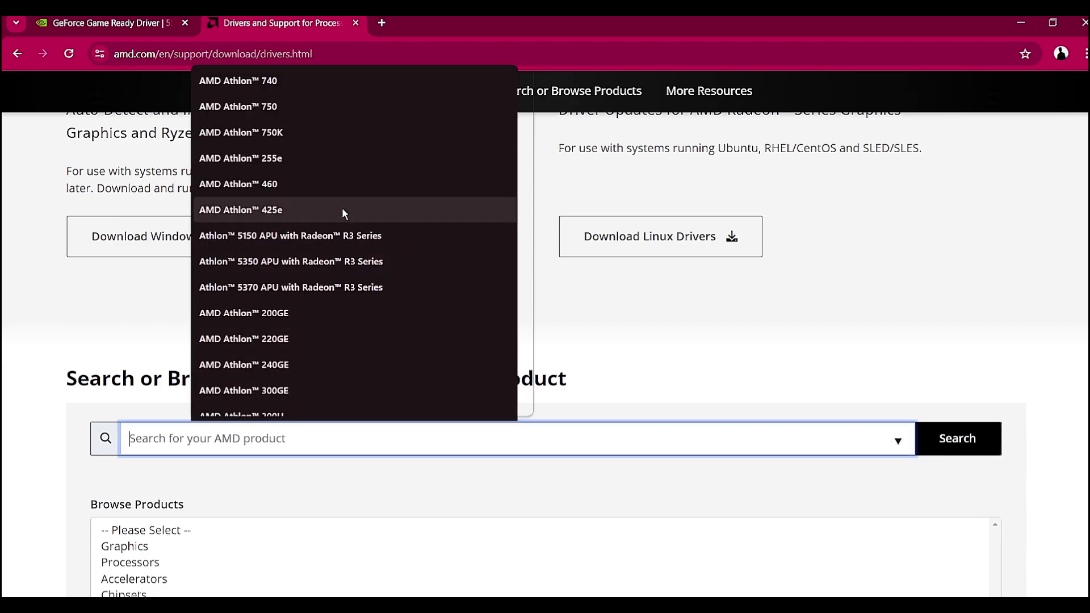
scroll(394, 457, "down", 6)
scroll(480, 381, "up", 5)
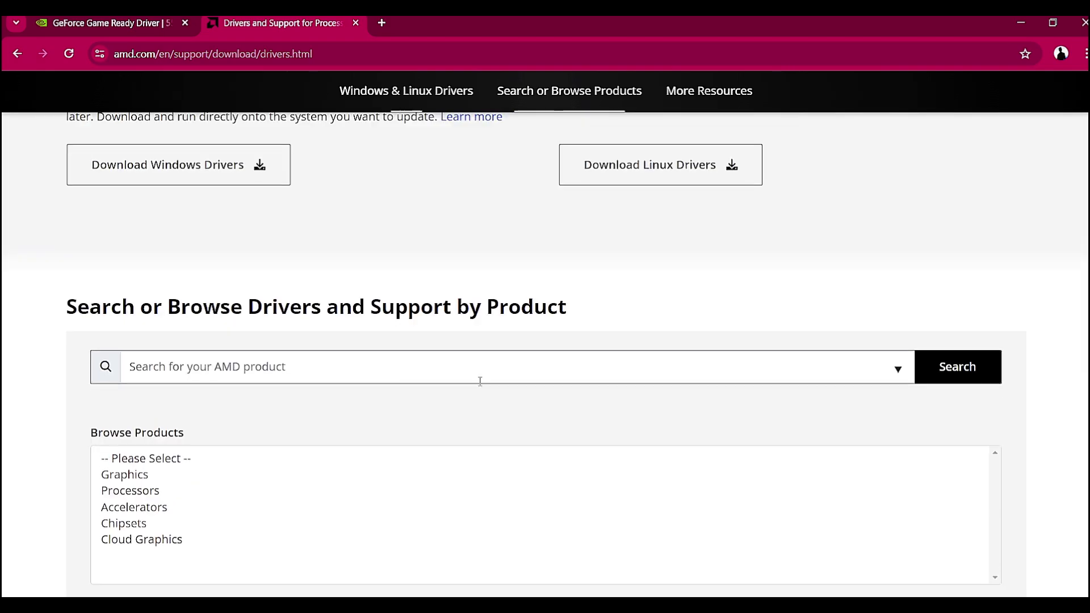
scroll(414, 341, "up", 5)
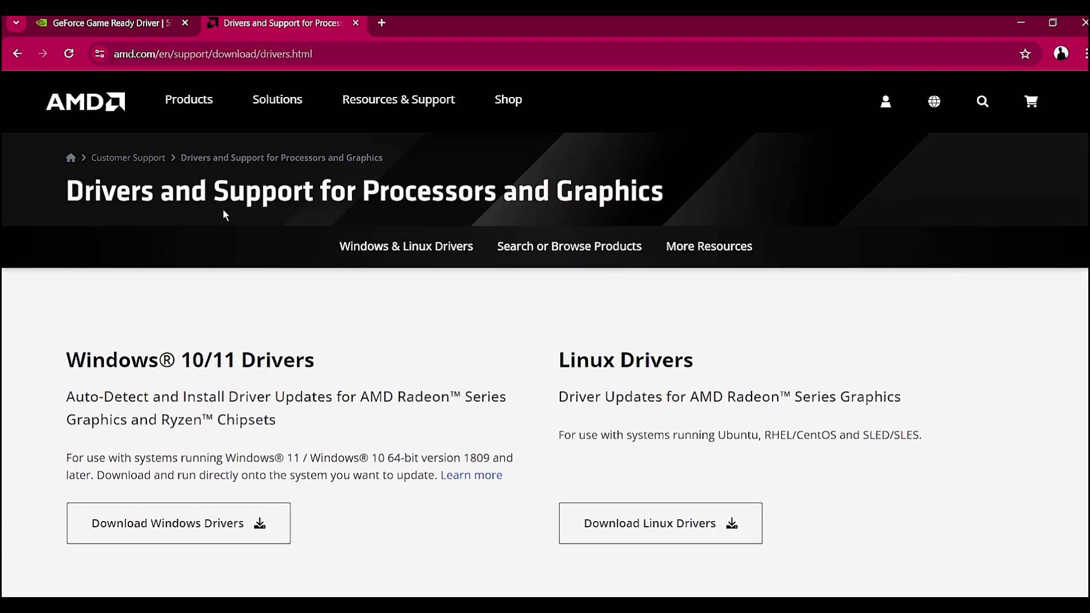
scroll(228, 438, "down", 1)
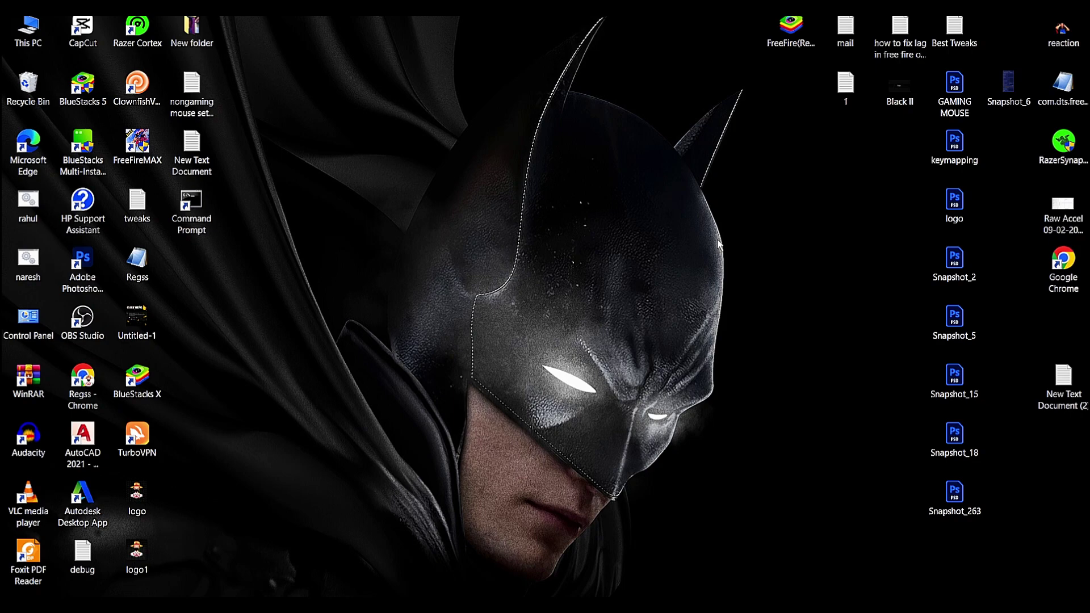
right_click(707, 238)
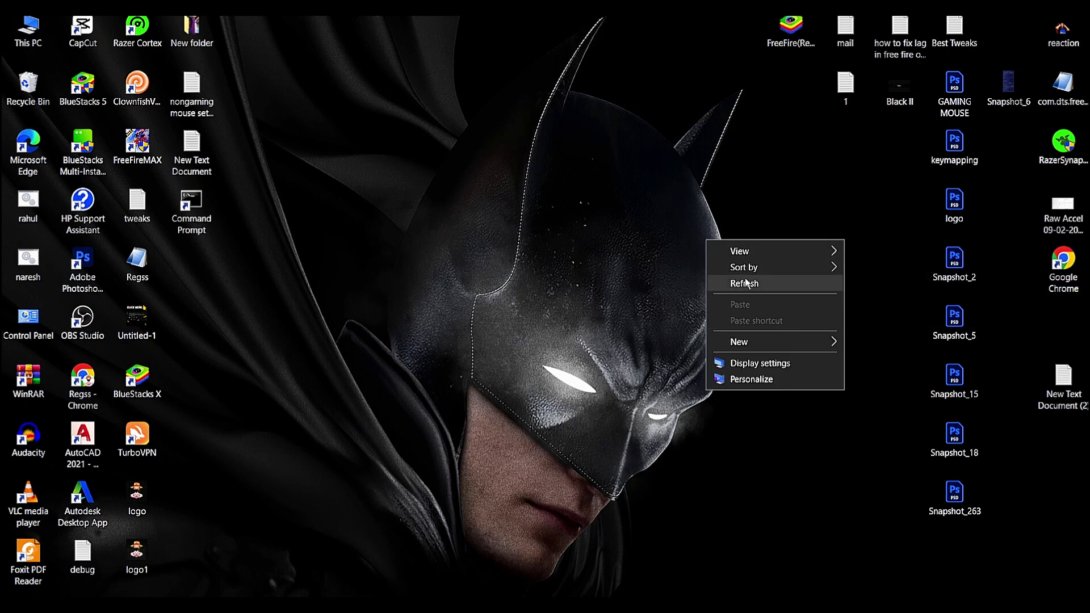
left_click(746, 283)
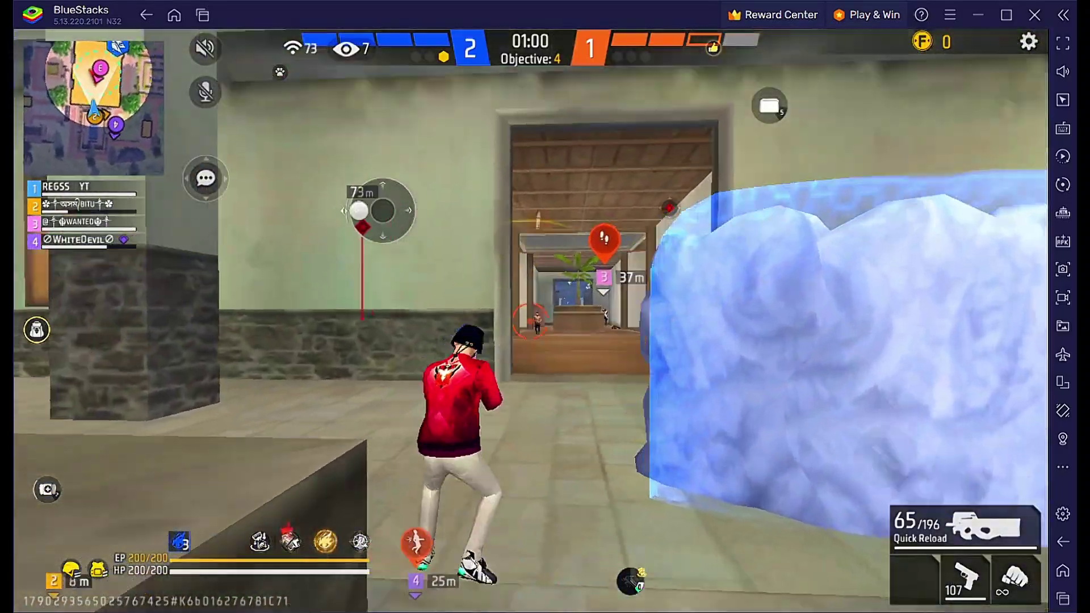
left_click(529, 321)
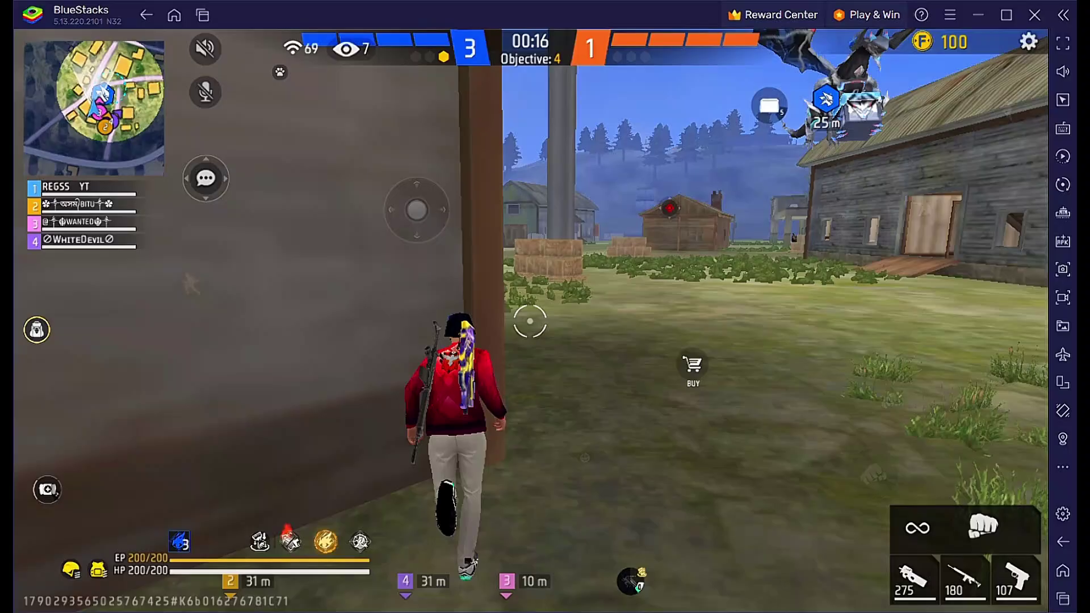
key("w")
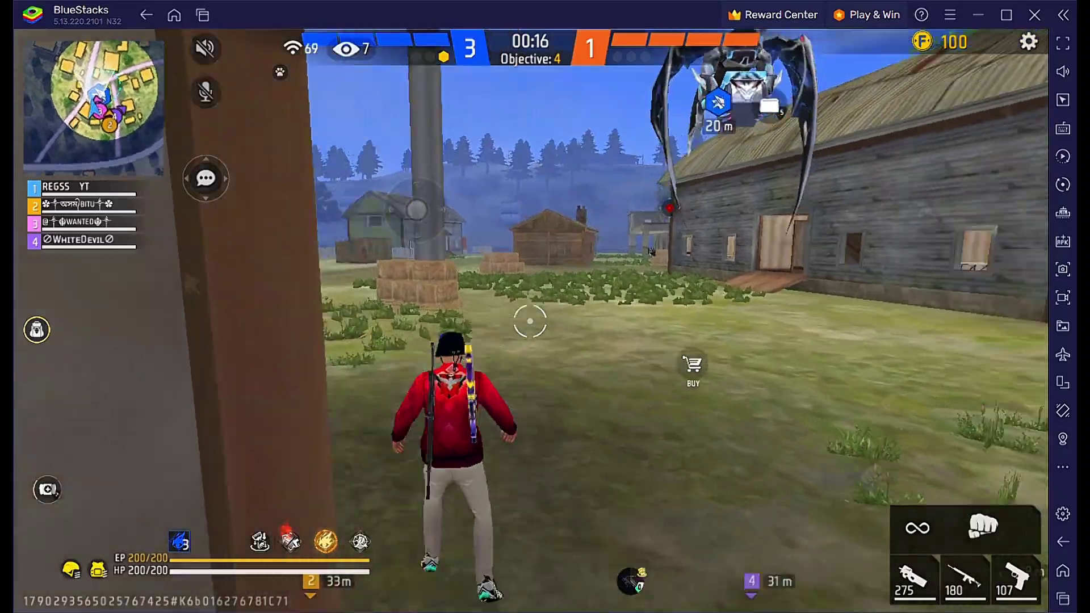
key("2")
right_click(529, 321)
left_click(530, 321)
left_click(530, 320)
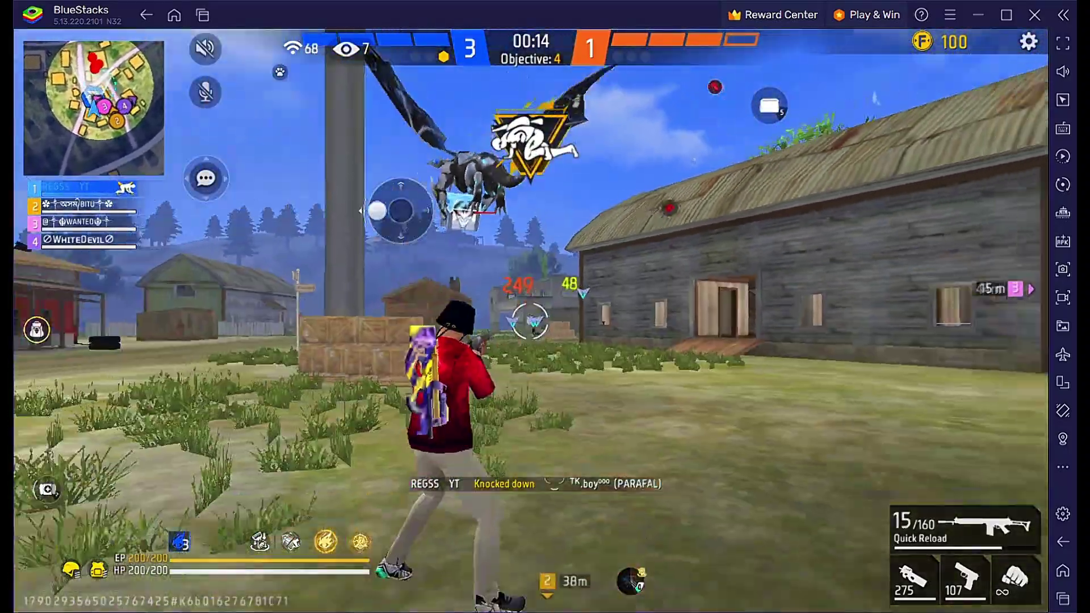
right_click(530, 320)
left_click(530, 321)
right_click(530, 320)
key("w")
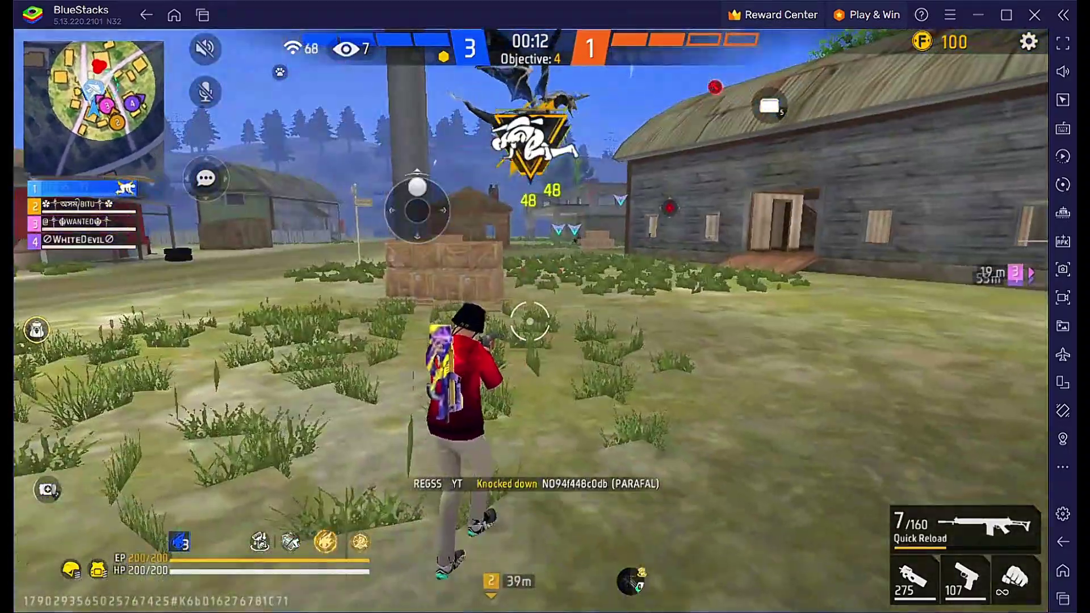
right_click(529, 320)
left_click(530, 321)
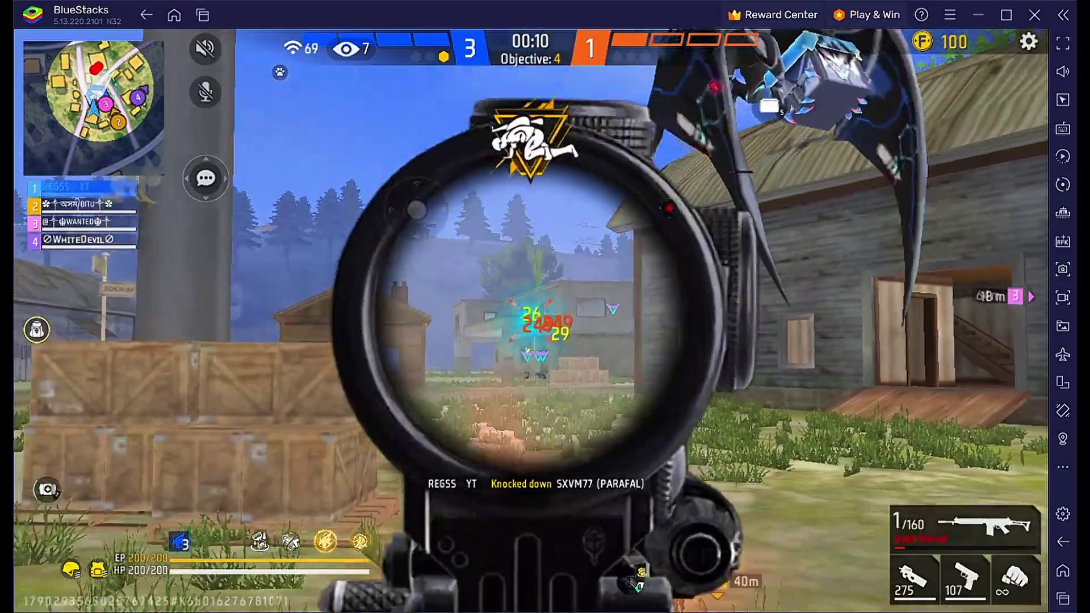
right_click(529, 321)
key("w")
key("space")
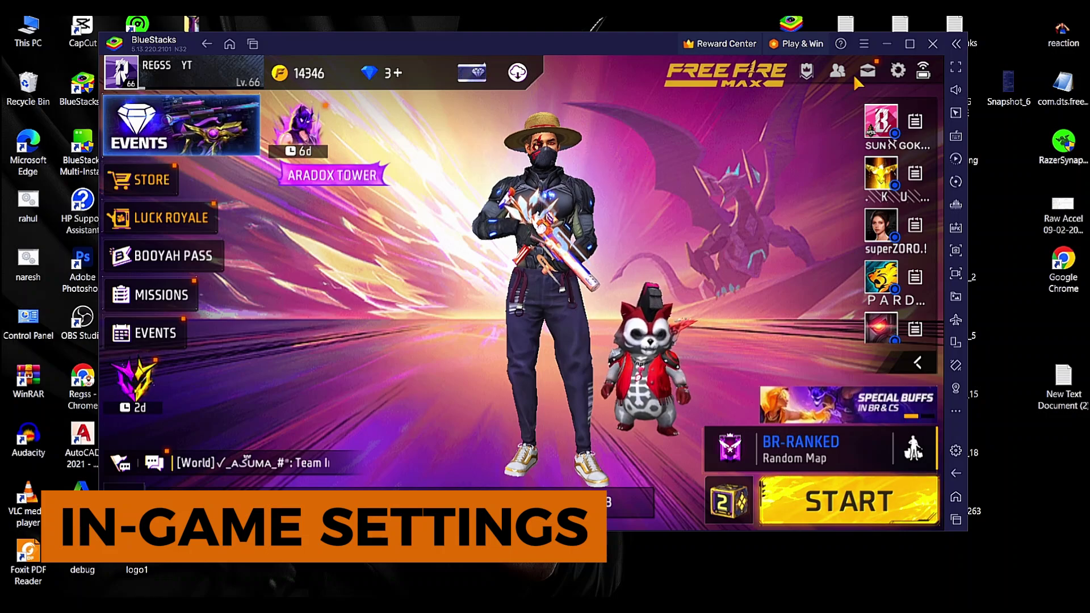
Open Free Fire MAX's display settings and try the Standard graphics option, keeping Smooth.
left_click(897, 70)
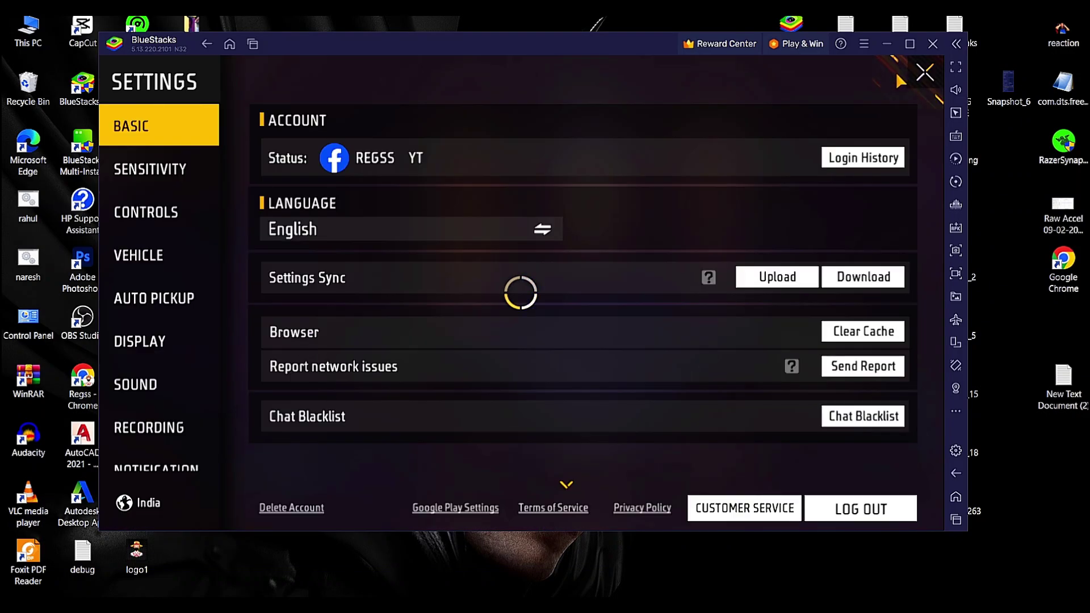
left_click(158, 342)
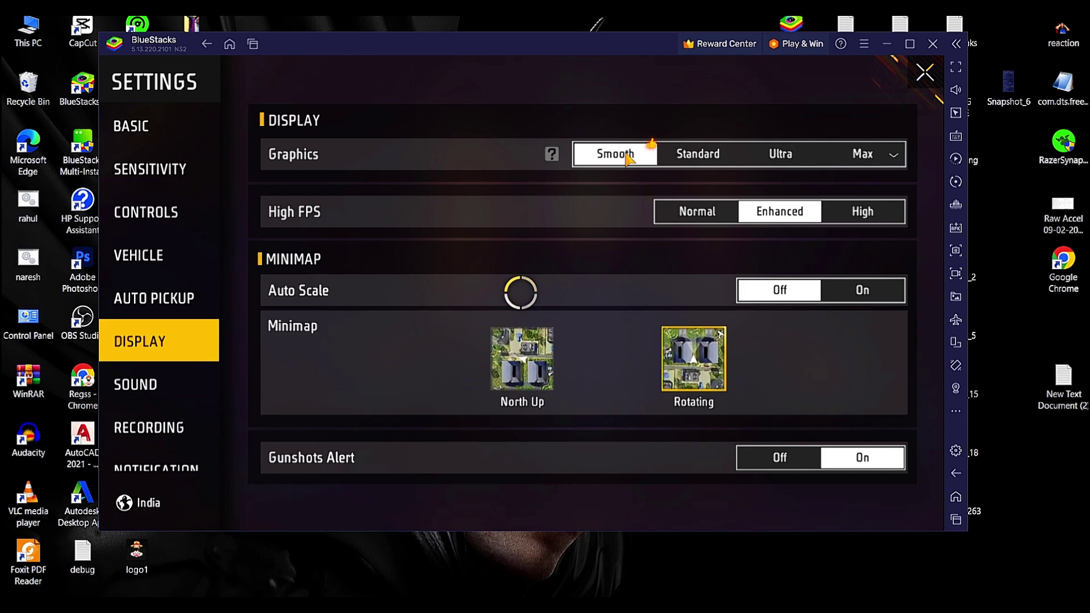
left_click(658, 161)
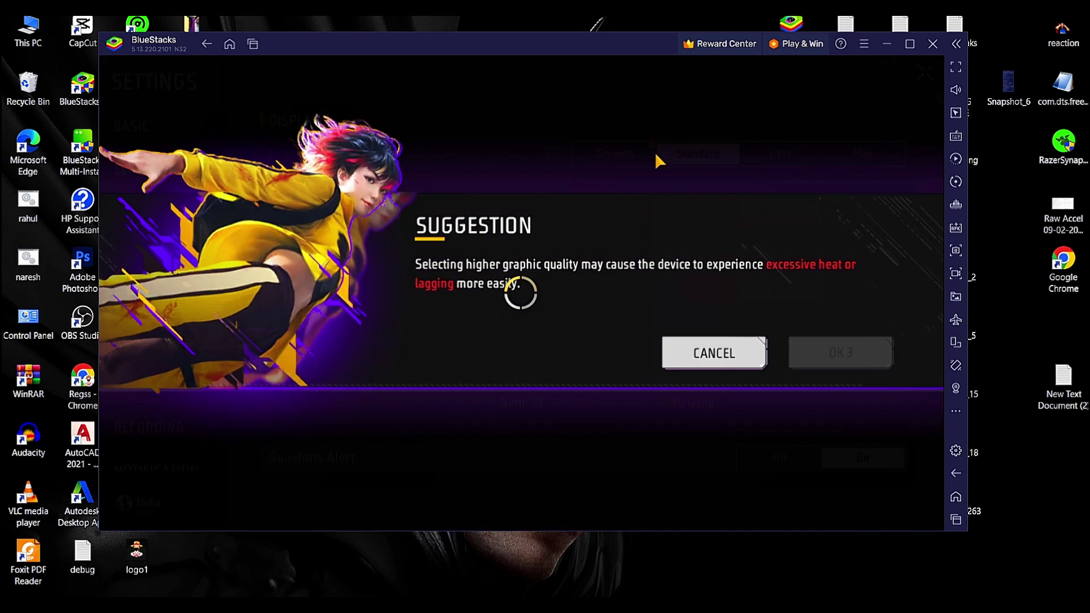
left_click(692, 354)
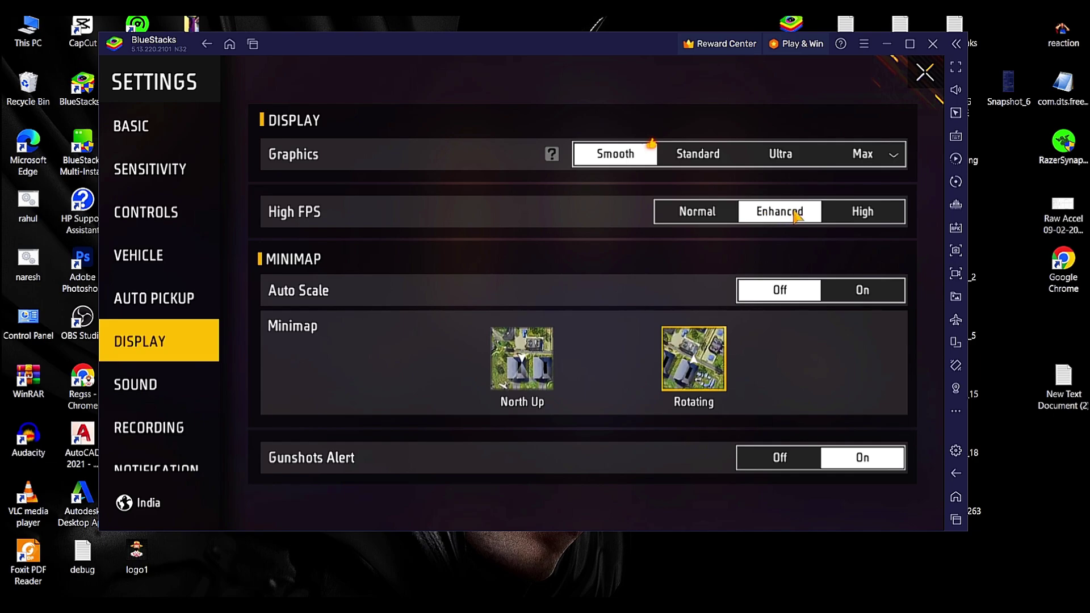
Try High for the High FPS option, restore Enhanced, and cancel a change to Ultra graphics.
left_click(881, 215)
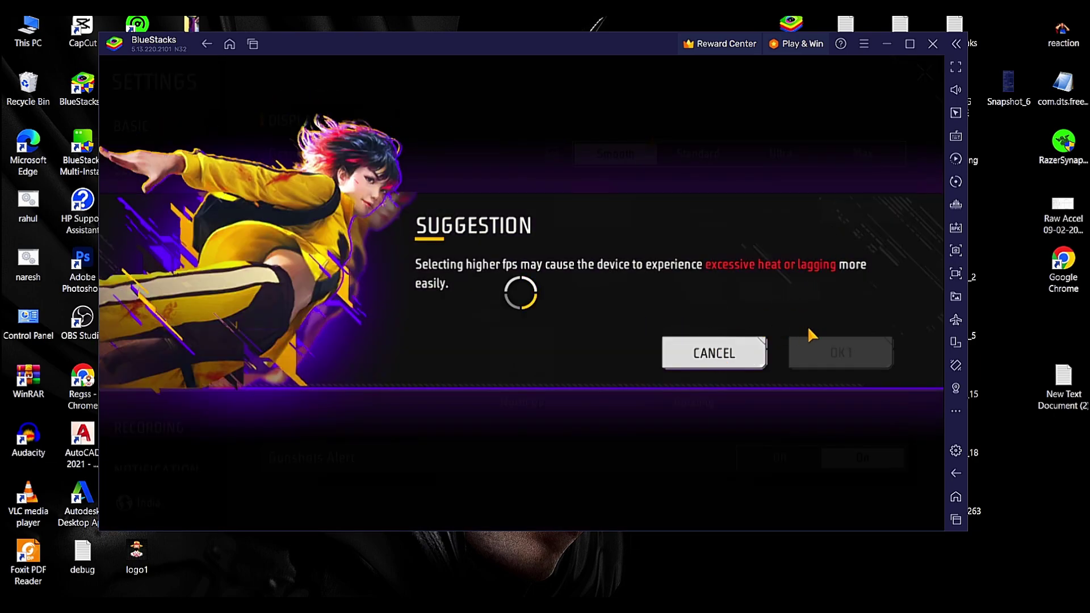
left_click(853, 357)
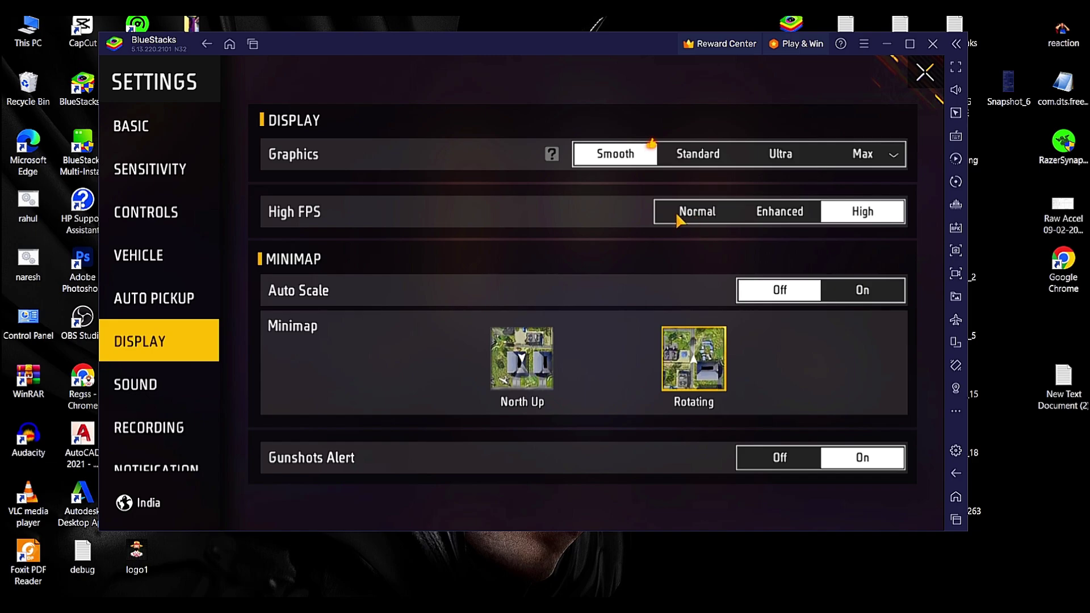
left_click(798, 220)
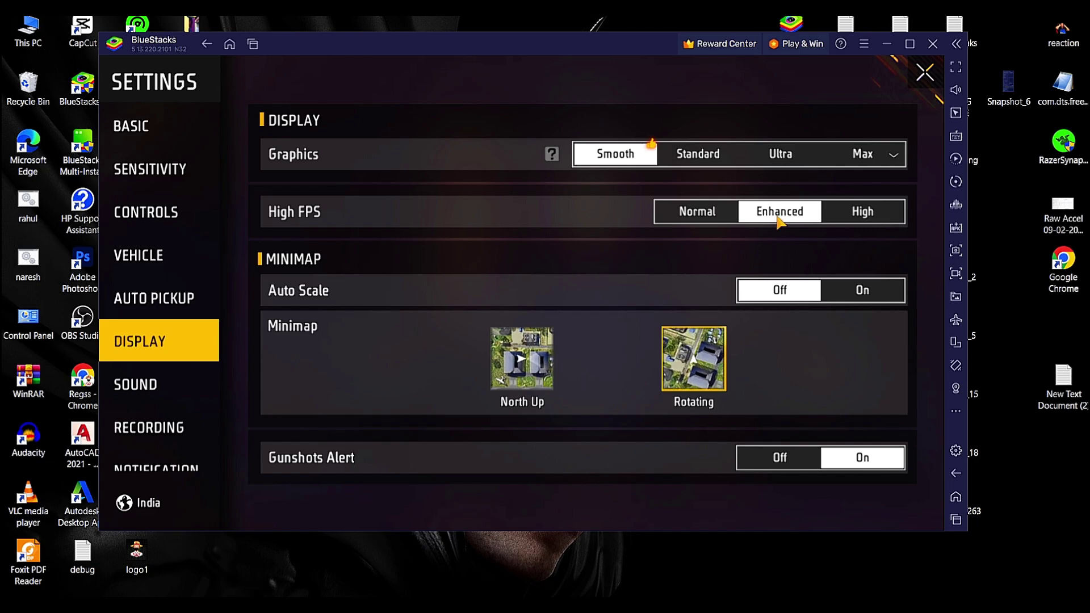
left_click(774, 155)
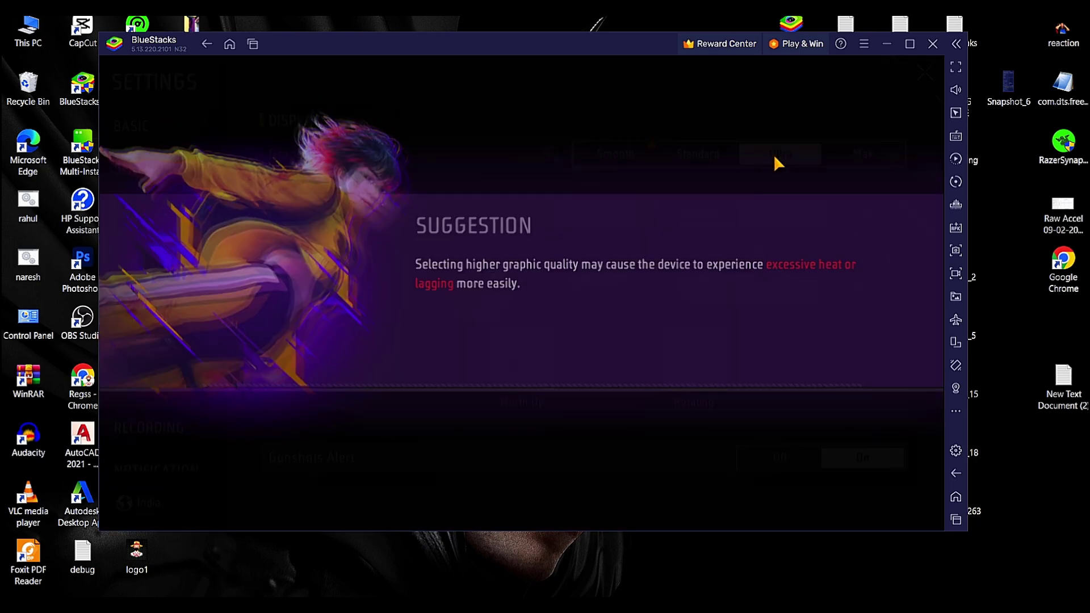
left_click(745, 348)
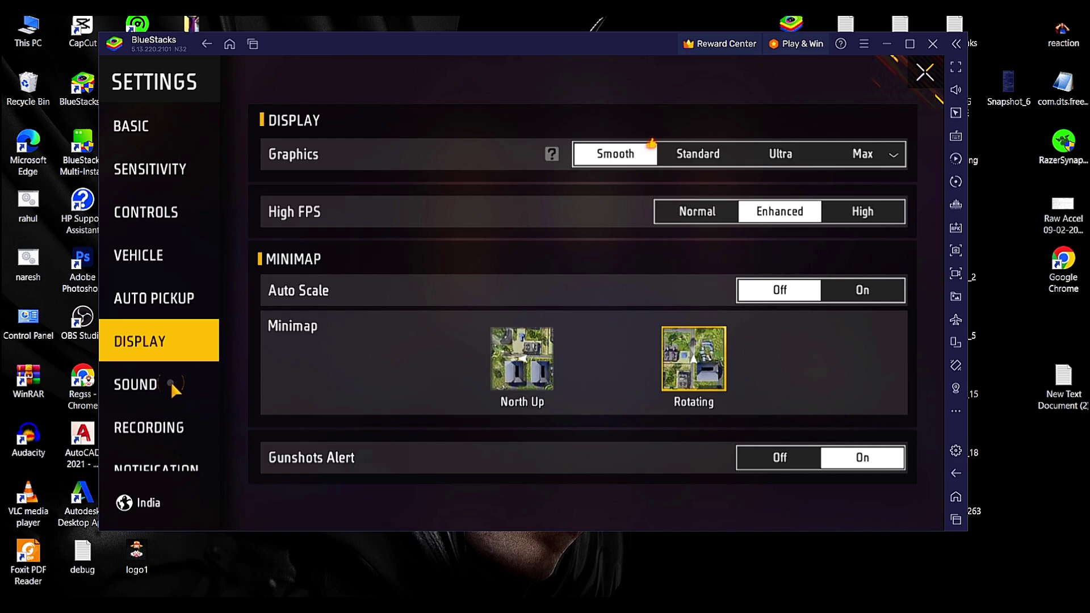
Review the game's recording settings and close the game settings.
scroll(172, 382, "down", 2)
left_click(180, 331)
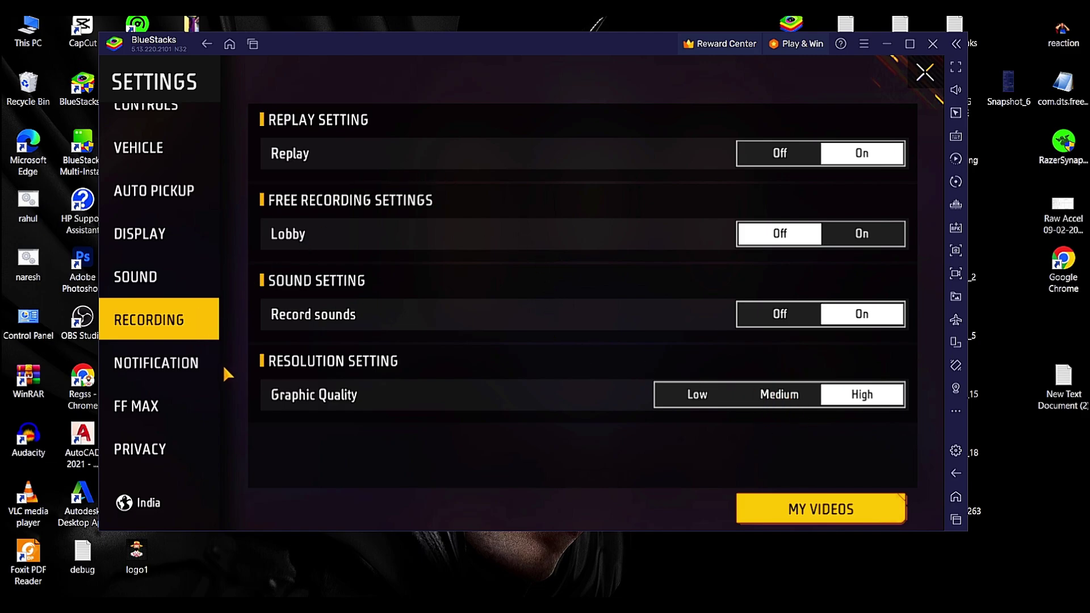
left_click(924, 72)
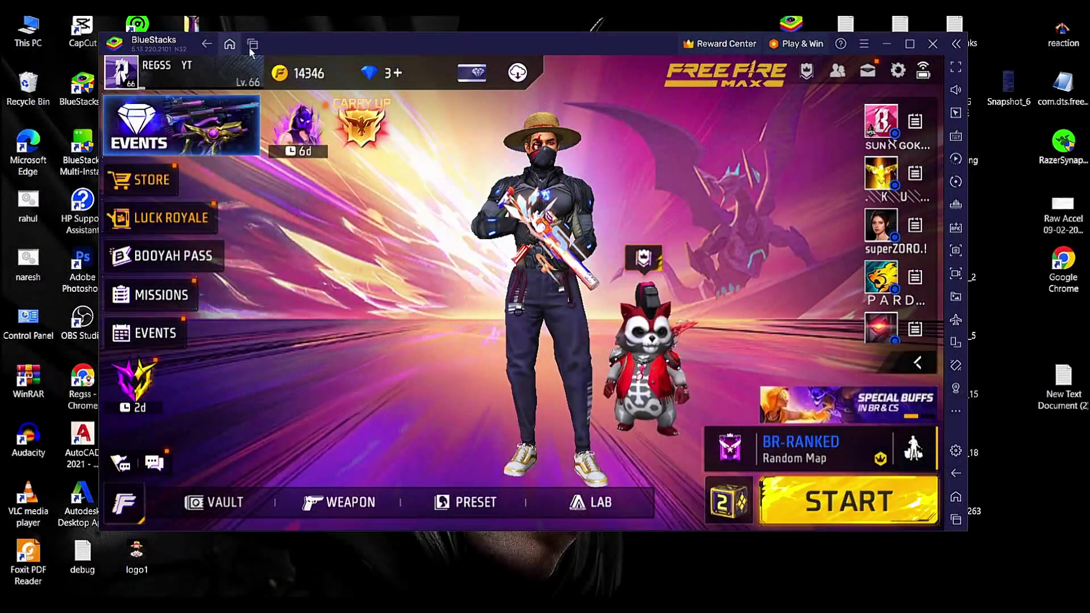
Go to the BlueStacks home screen, open the emulator's performance settings and show the CPU allocation options.
left_click(229, 44)
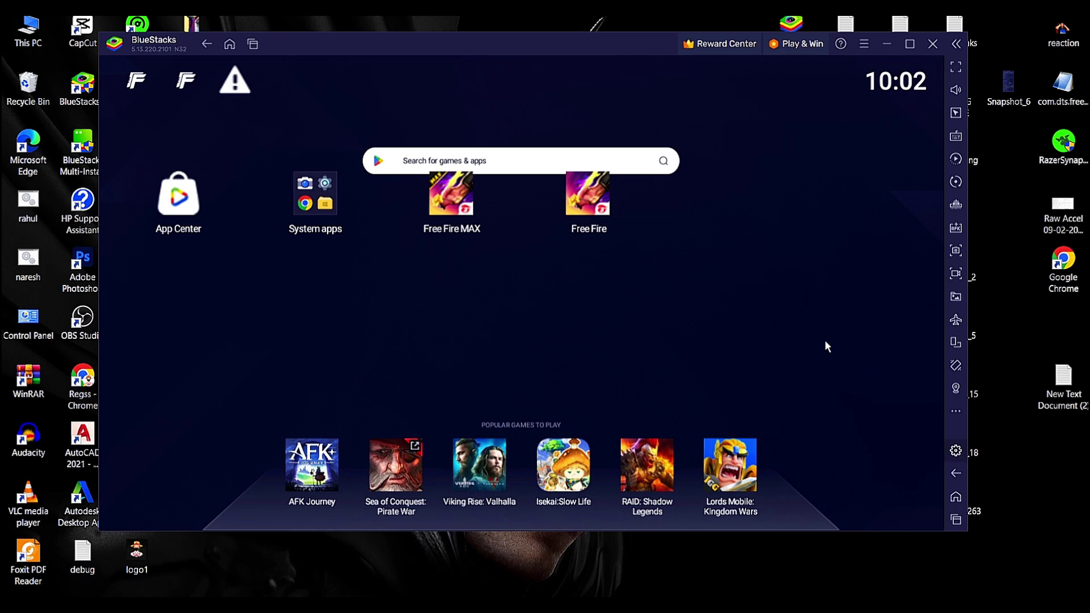
key("ctrl+shift+i")
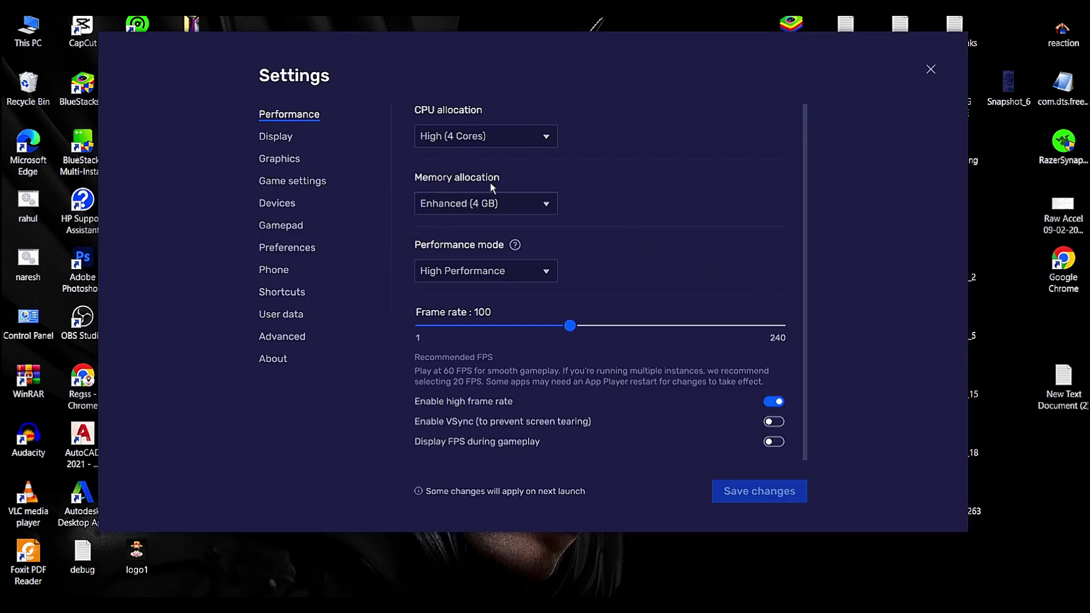
left_click(544, 138)
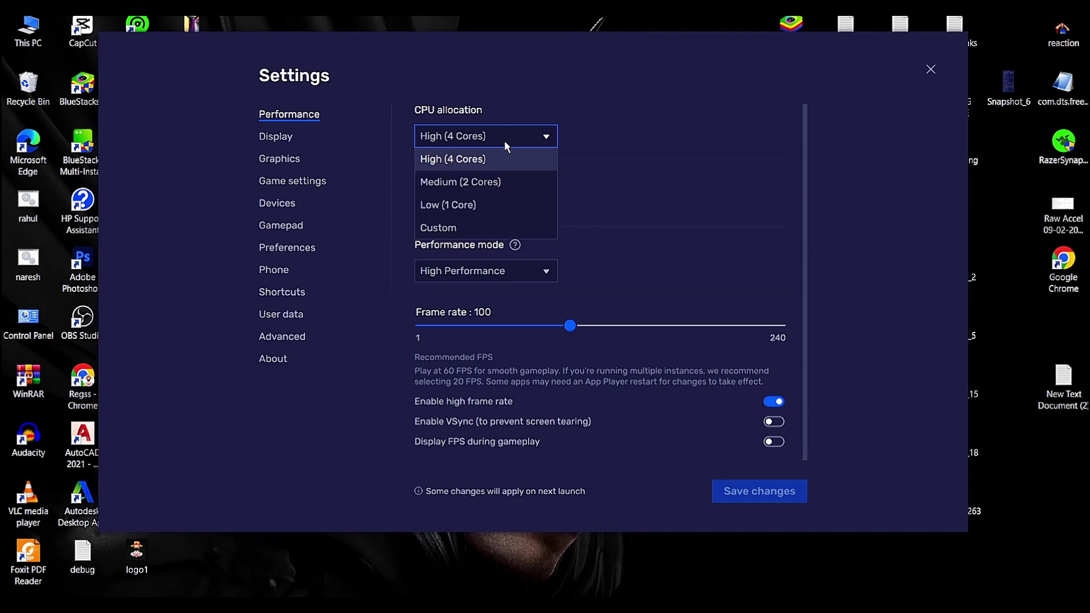
left_click(537, 142)
left_click(472, 143)
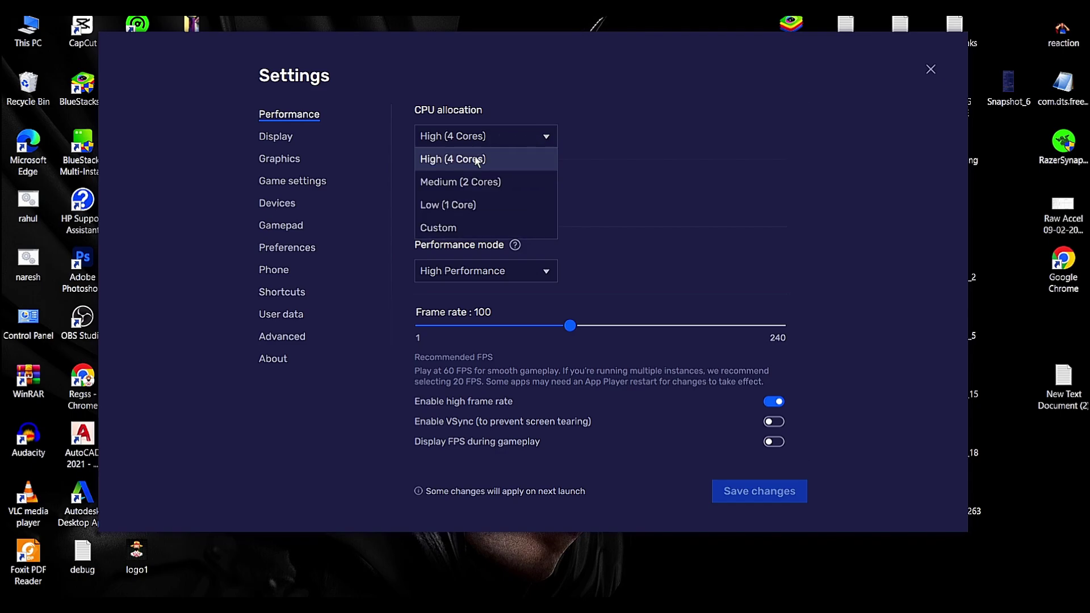
Try the Medium (2 Cores) and Low (1 Core) CPU allocations and restore High (4 Cores).
left_click(492, 184)
left_click(508, 139)
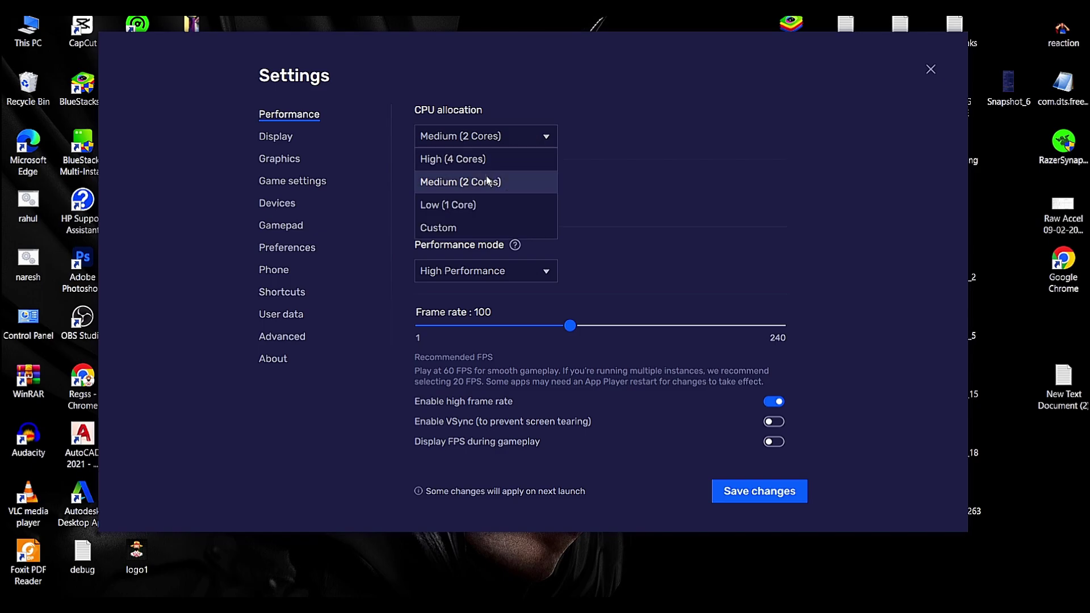
left_click(496, 181)
left_click(499, 140)
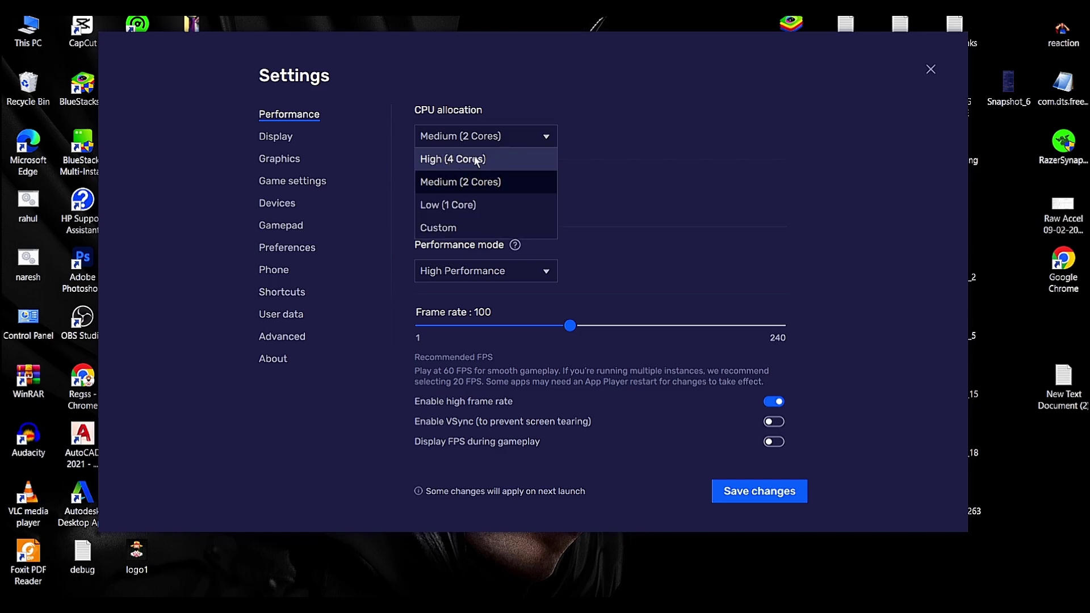
left_click(477, 161)
left_click(480, 140)
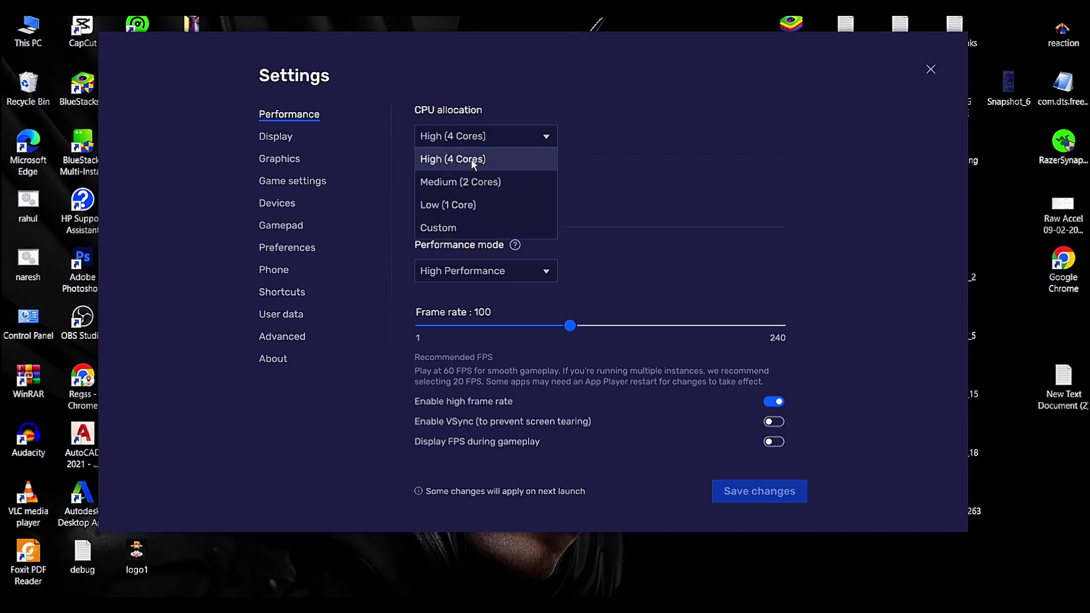
left_click(479, 182)
left_click(488, 139)
left_click(470, 209)
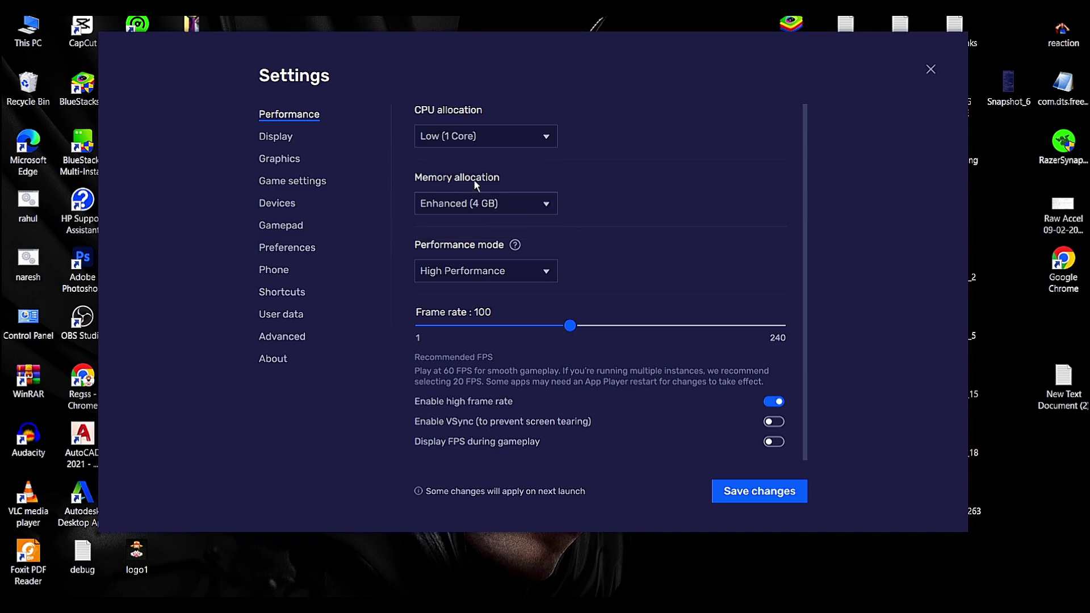
left_click(526, 130)
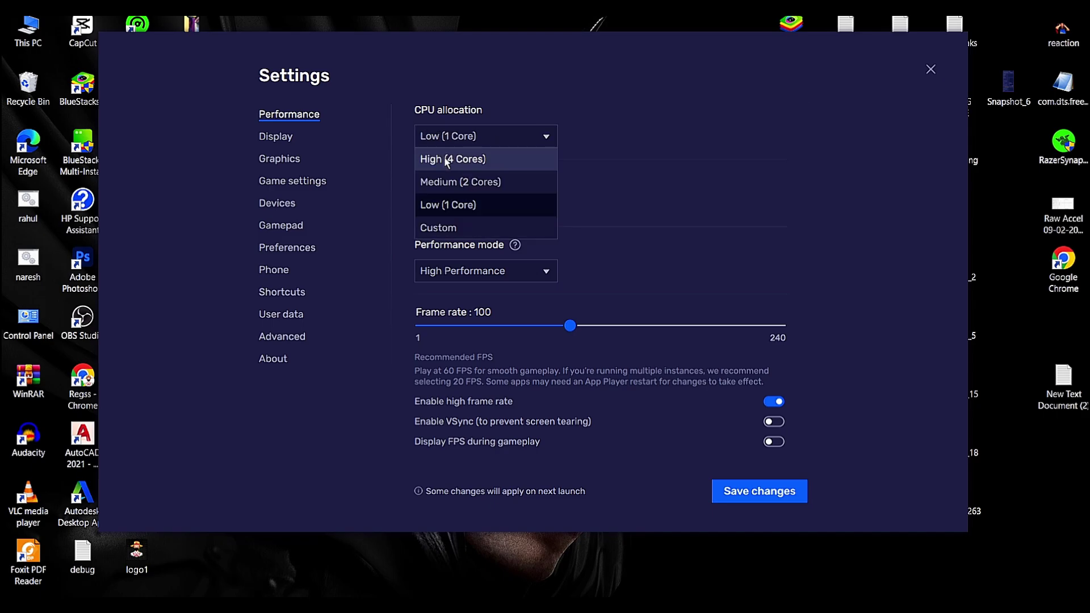
left_click(471, 159)
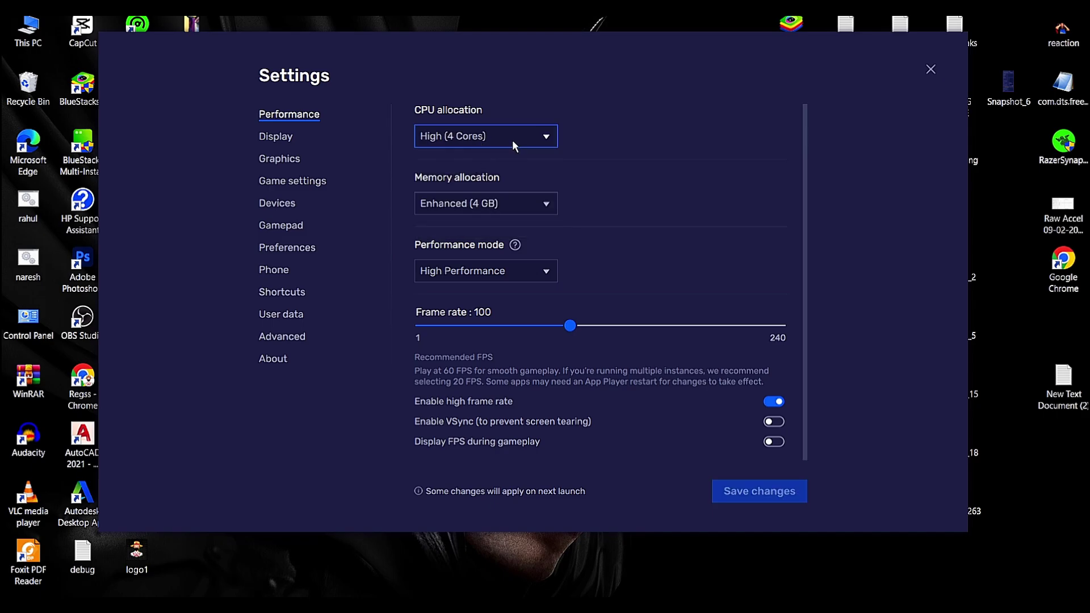
Choose Enhanced (4 GB) as the emulator's memory allocation and check the alternative memory options.
left_click(477, 203)
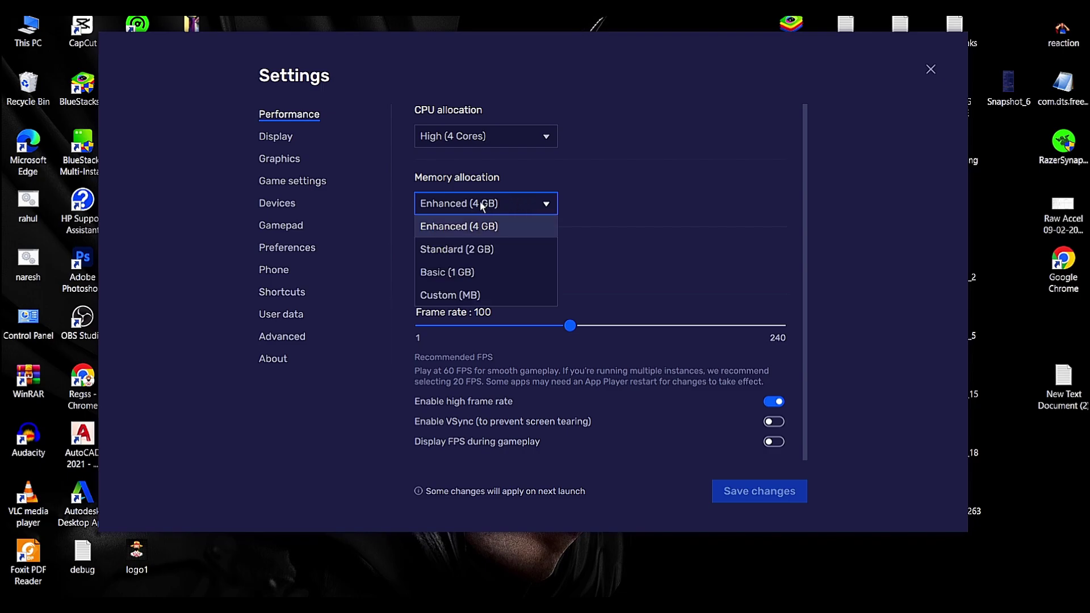
left_click(505, 228)
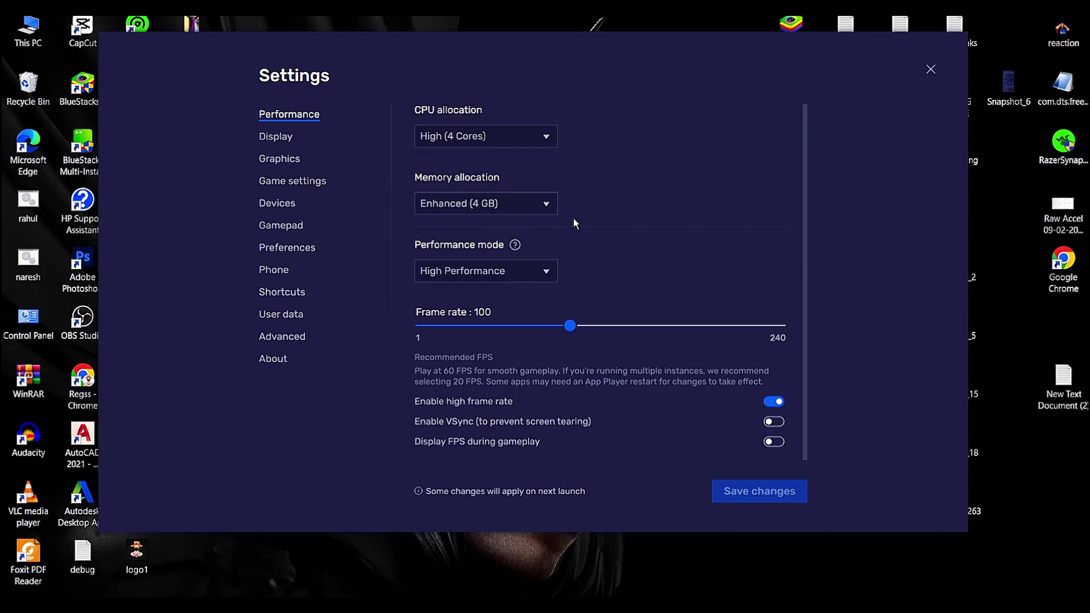
left_click(525, 207)
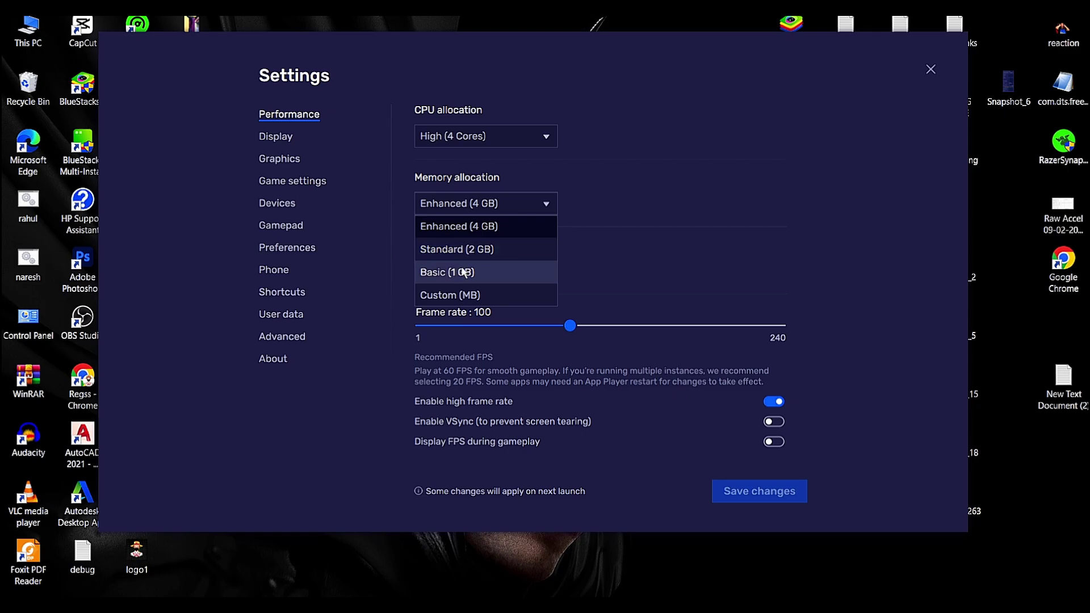
left_click(509, 208)
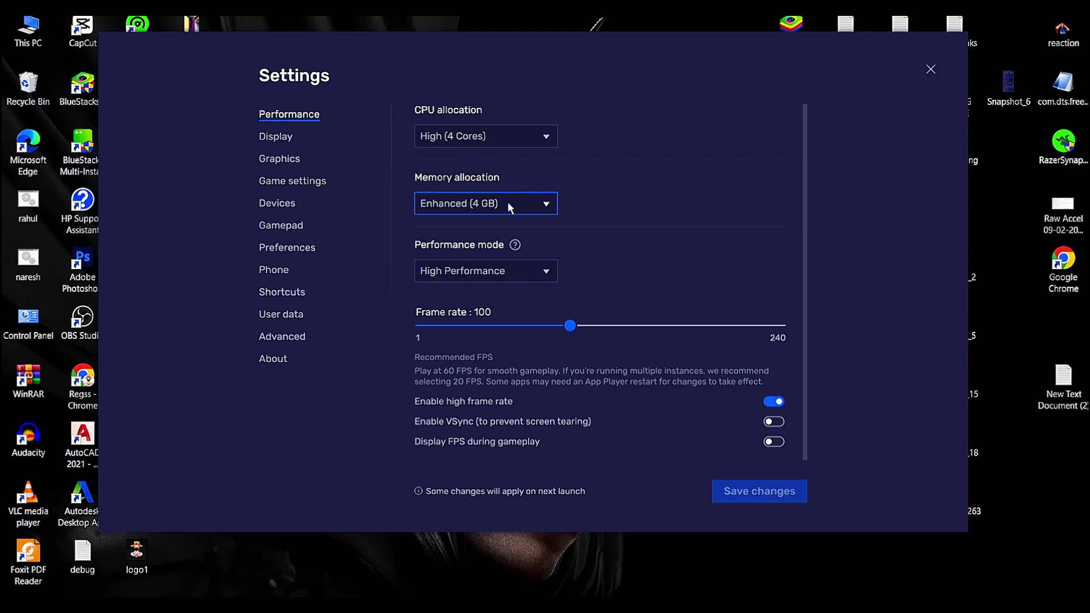
scroll(646, 228, "down", 1)
scroll(645, 227, "up", 1)
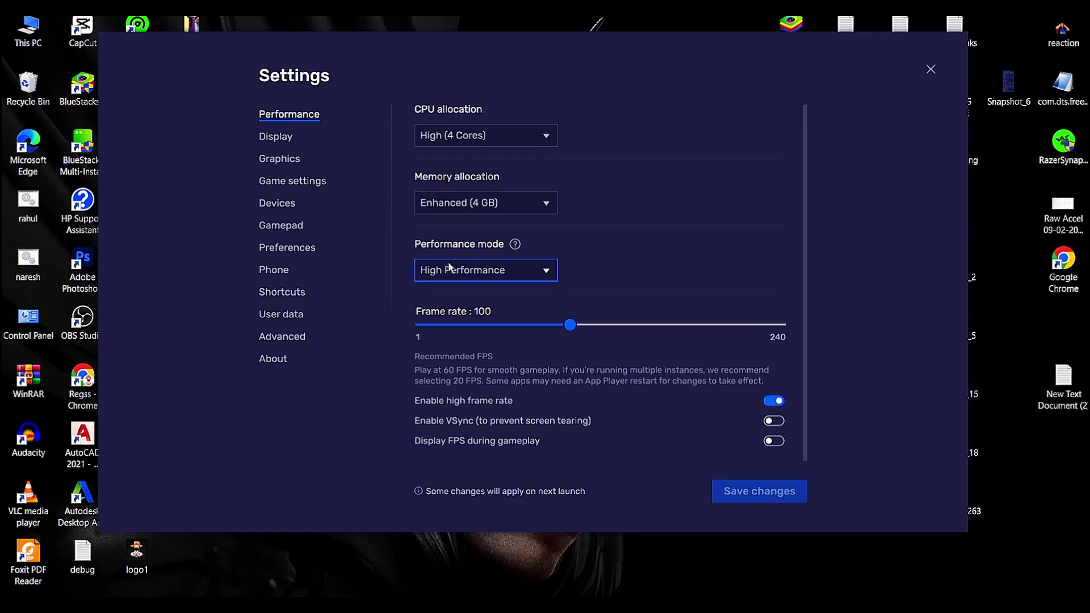
Choose High Performance as the emulator's performance mode.
left_click(544, 272)
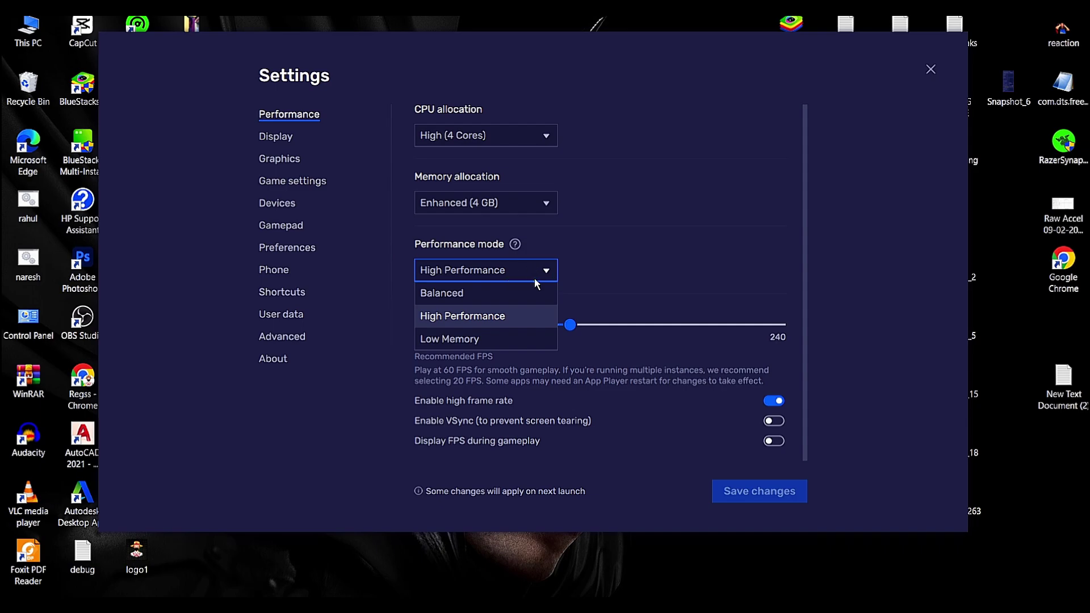
left_click(534, 278)
left_click(495, 279)
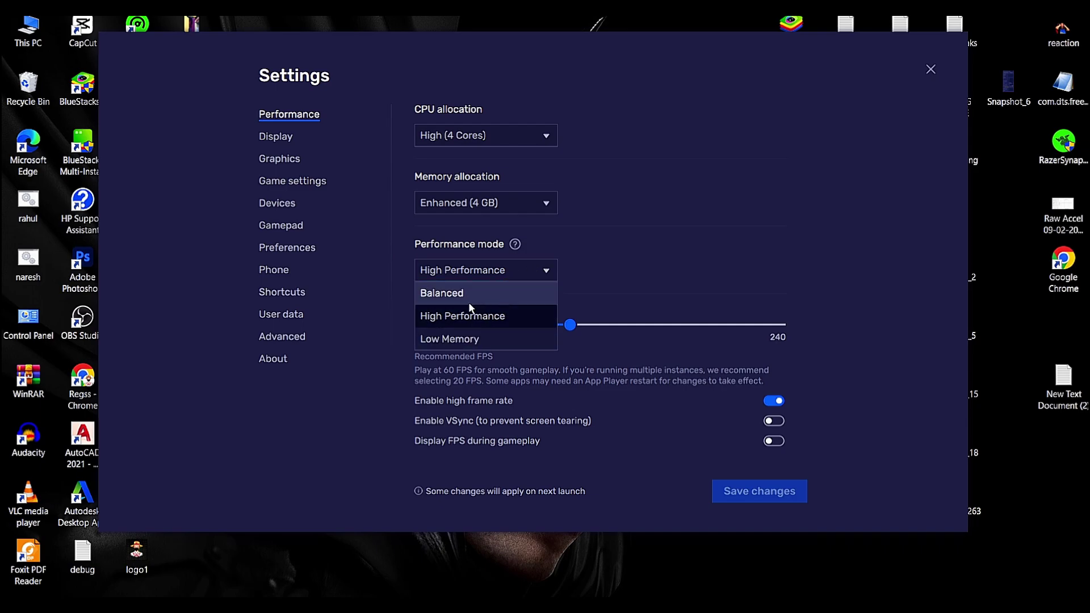
left_click(446, 317)
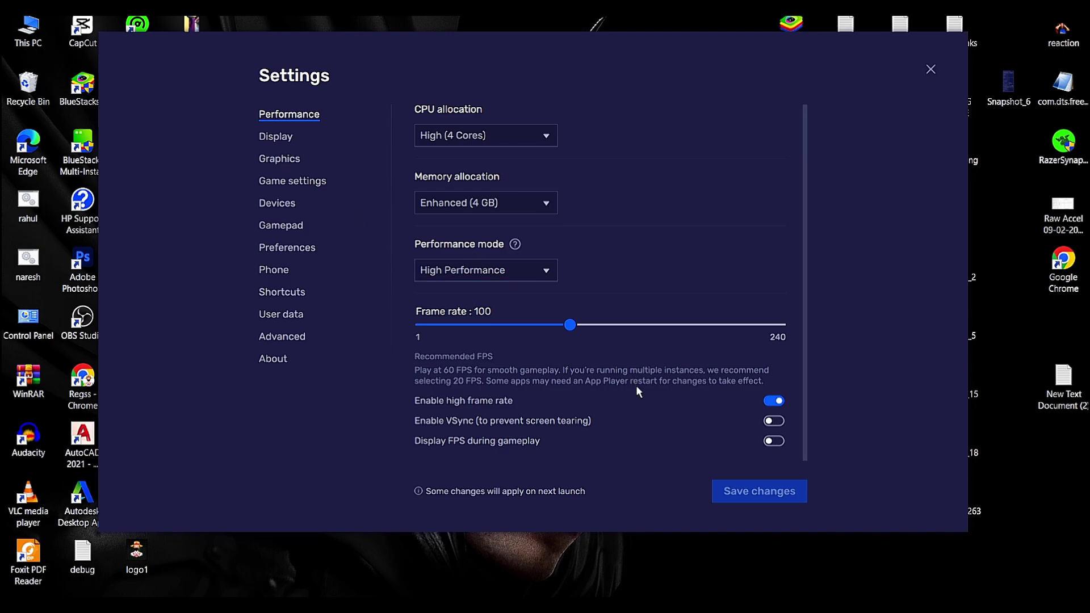
Open the emulator's display settings, try the 960 x 540 resolution and restore 1280 x 720.
left_click(278, 141)
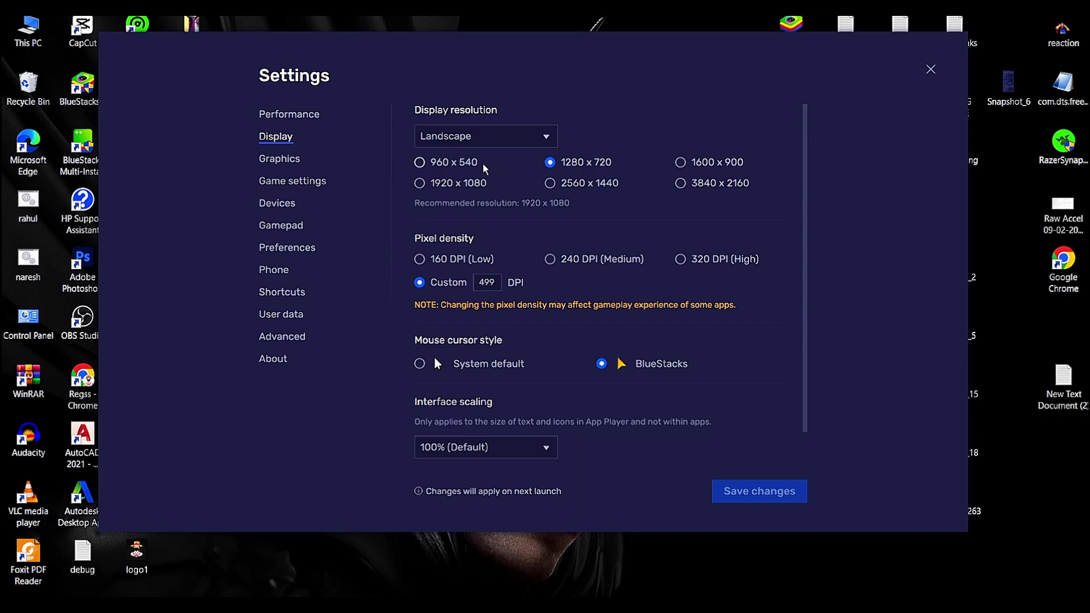
left_click(431, 168)
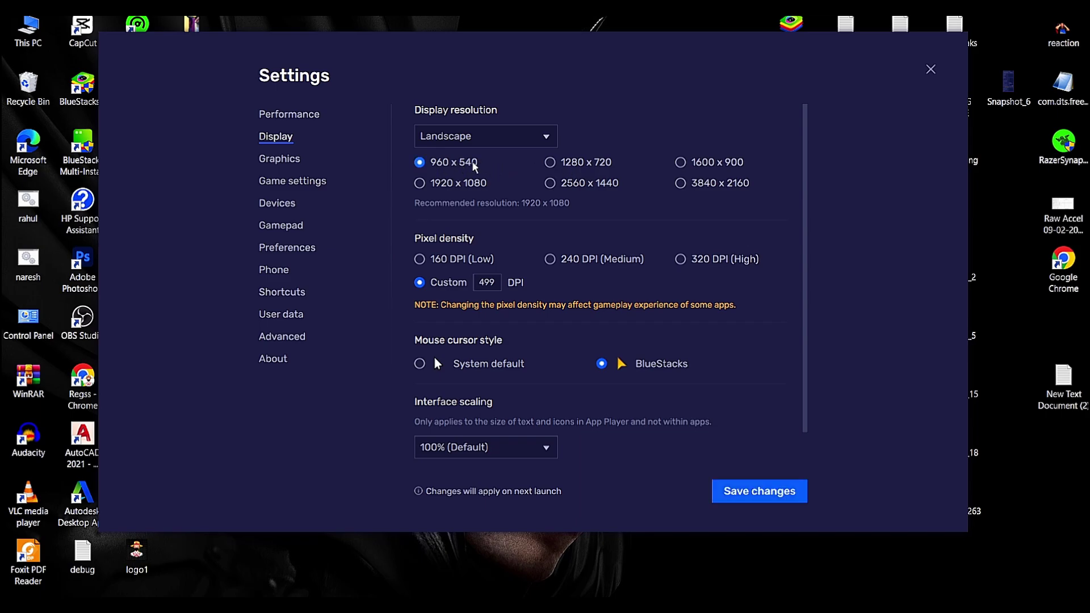
left_click(578, 163)
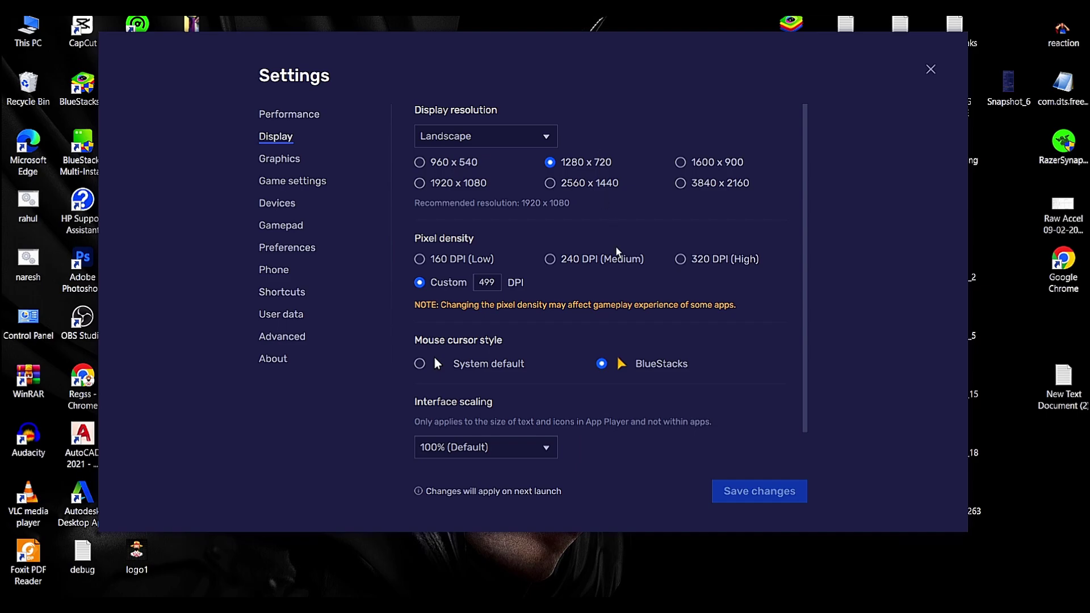
scroll(618, 252, "down", 1)
Review the emulator's graphics, game, devices and gamepad settings.
left_click(293, 163)
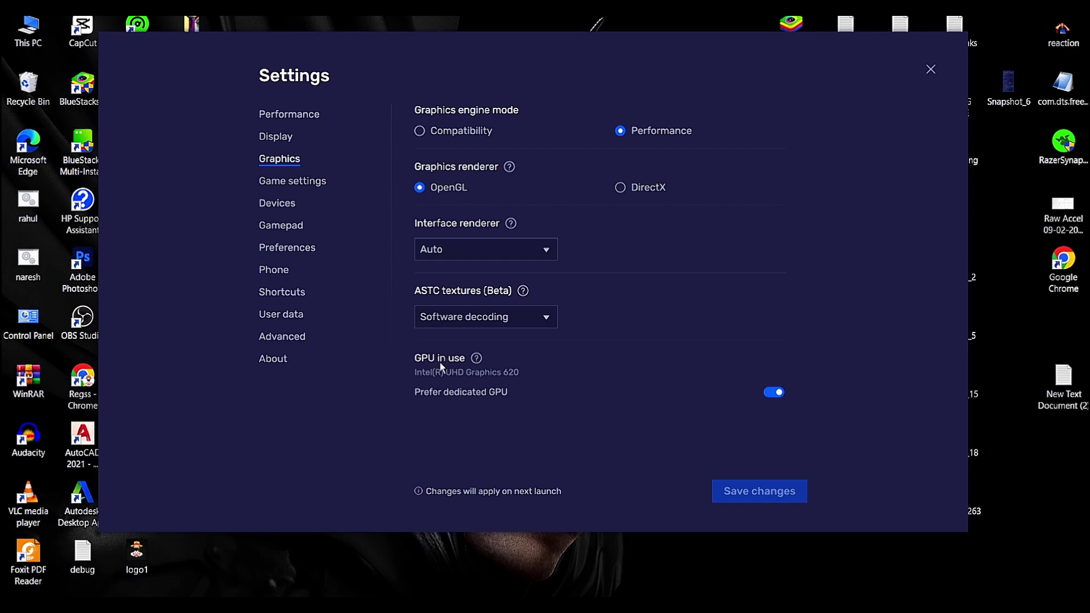
left_click(292, 185)
left_click(287, 205)
left_click(291, 229)
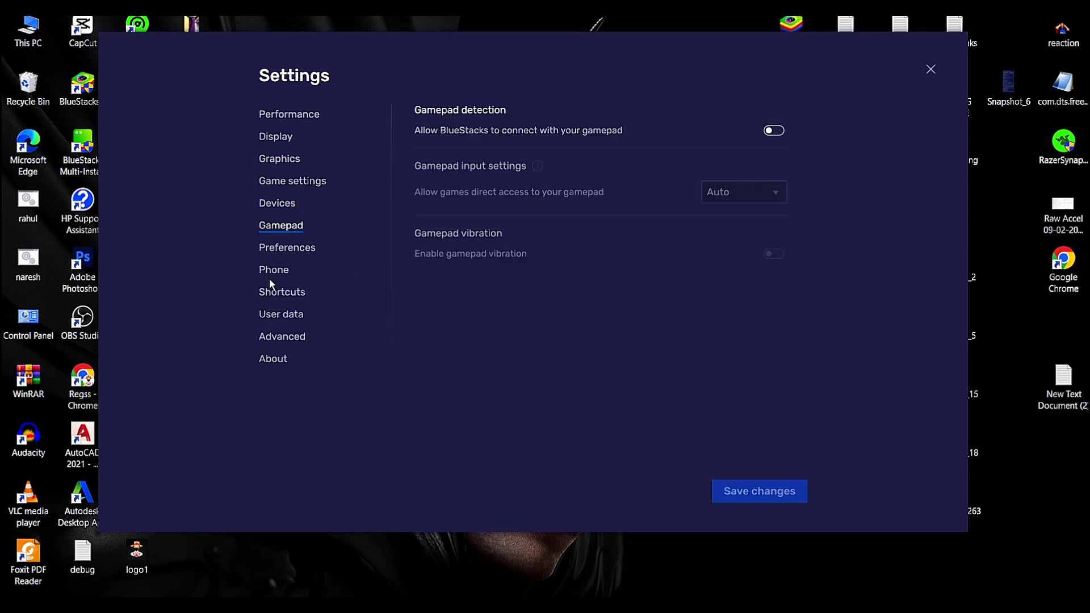
Close the emulator settings and exit BlueStacks.
left_click(930, 70)
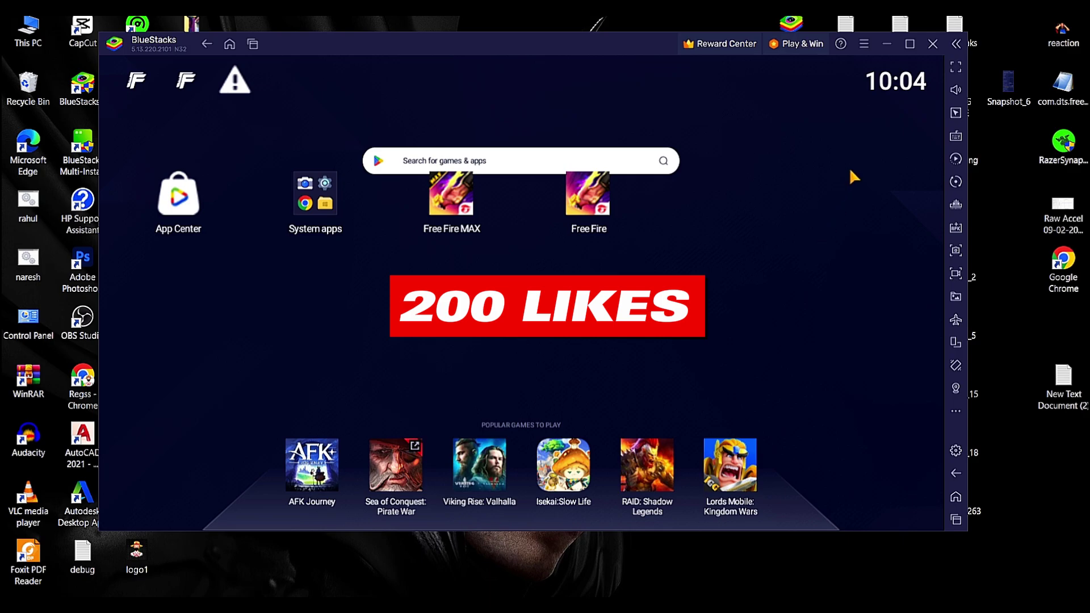
left_click(939, 50)
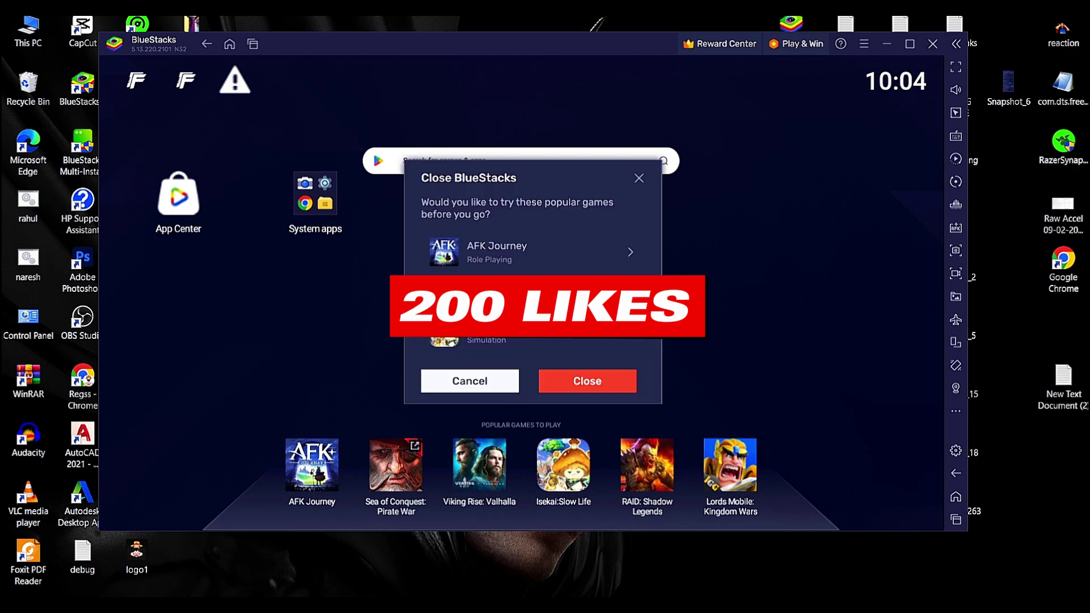
left_click(623, 377)
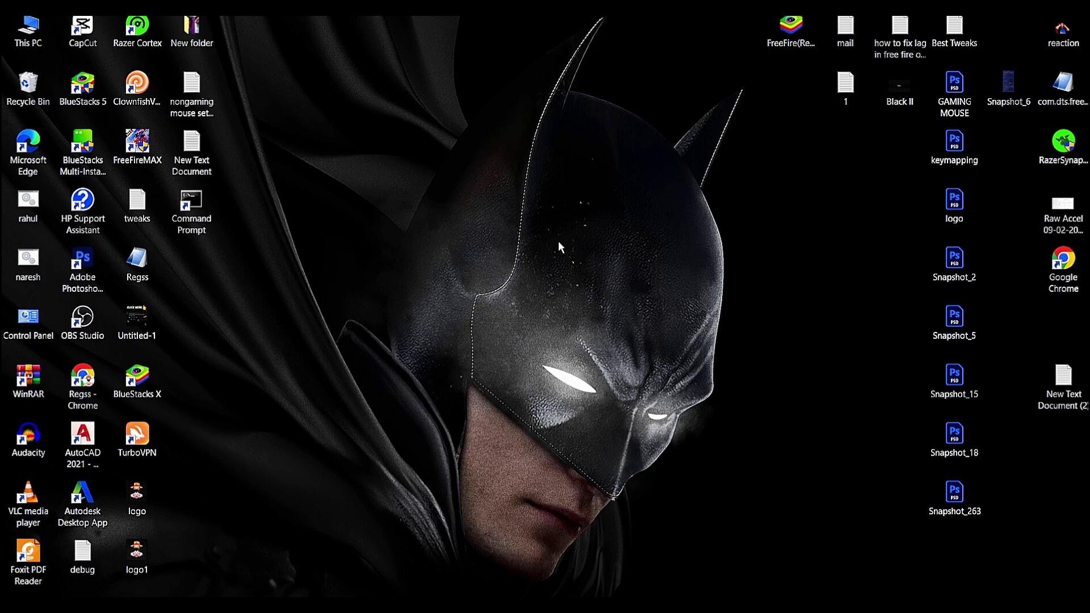
Search Windows for the Background apps system settings and open them.
right_click(450, 154)
left_click(435, 143)
key("super")
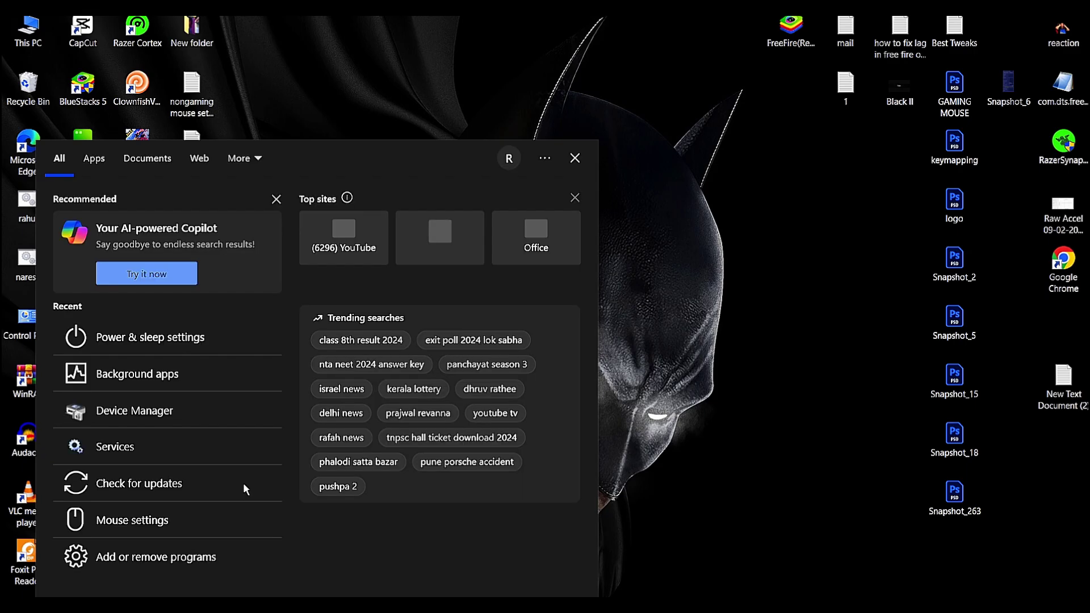
type("BACKGRO")
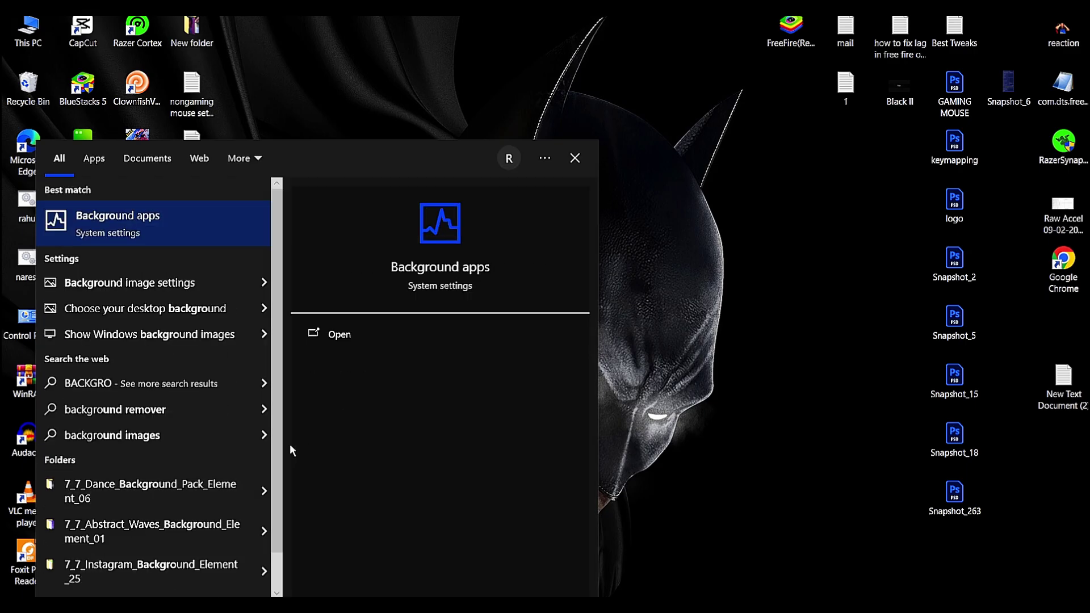
left_click(154, 223)
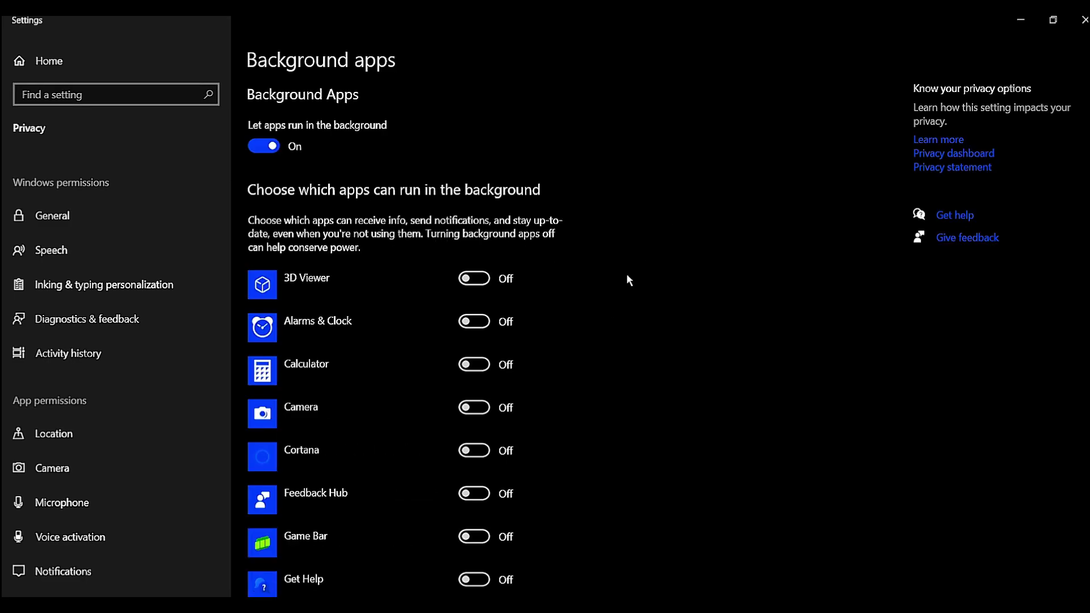
Look through the background apps list, turn off Let apps run in the background, and turn it back on.
scroll(688, 335, "down", 5)
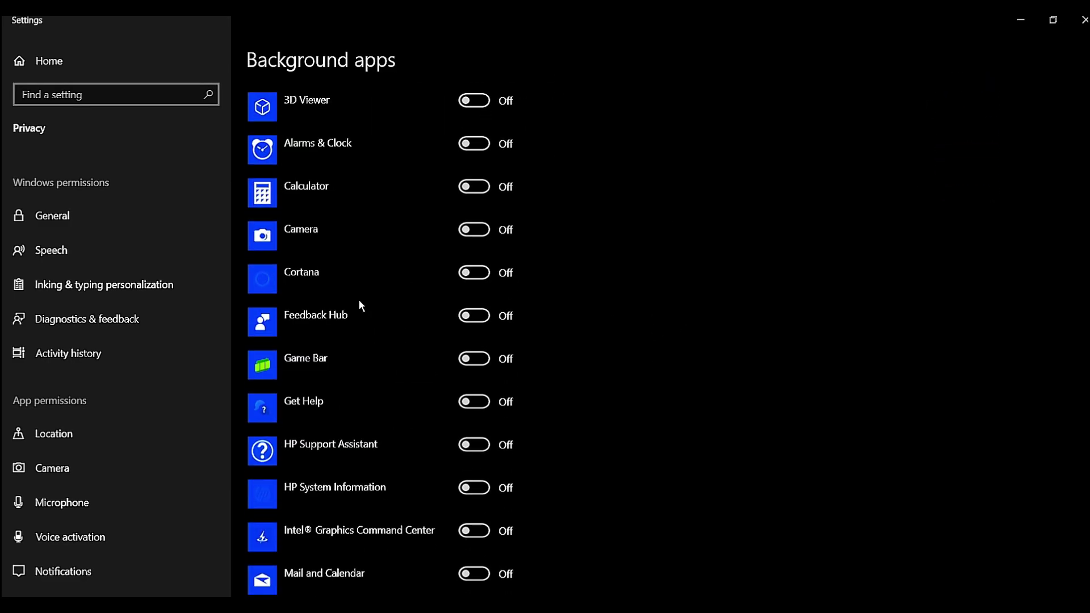
scroll(473, 258, "up", 5)
scroll(476, 258, "down", 5)
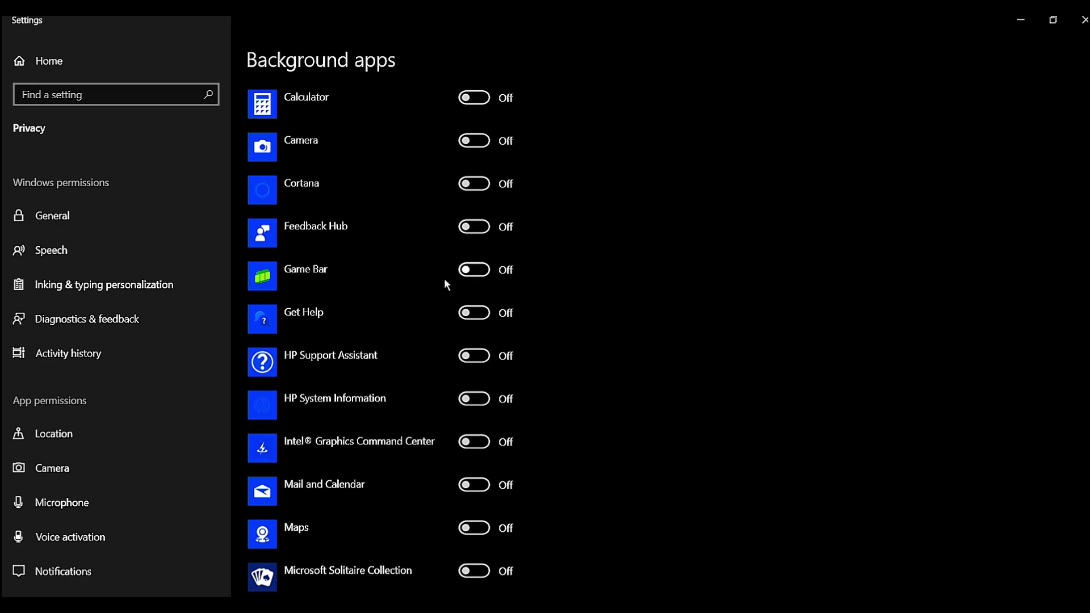
scroll(440, 286, "up", 4)
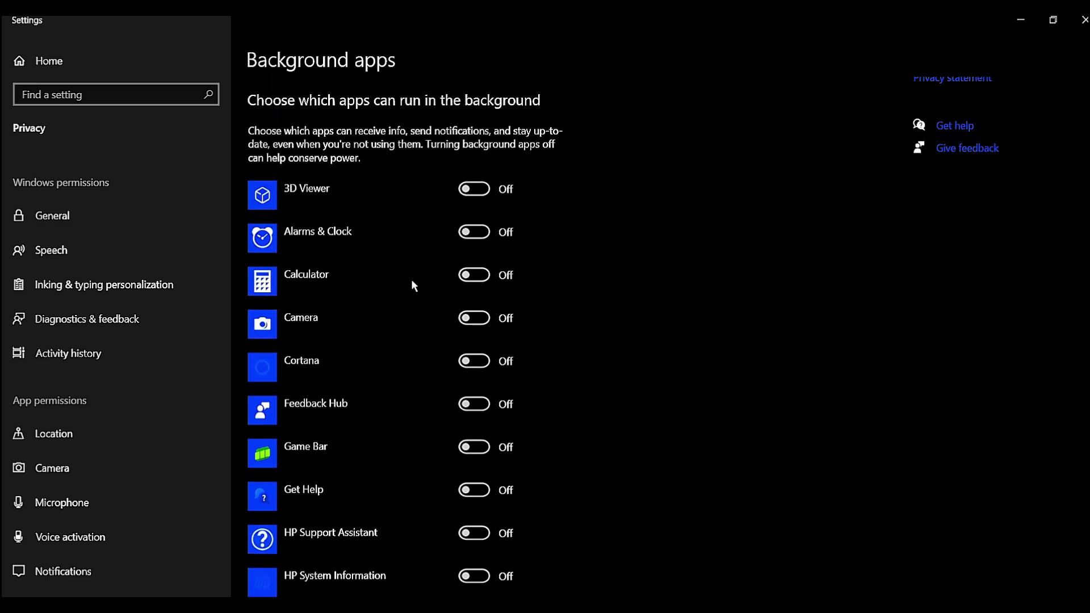
scroll(413, 285, "up", 2)
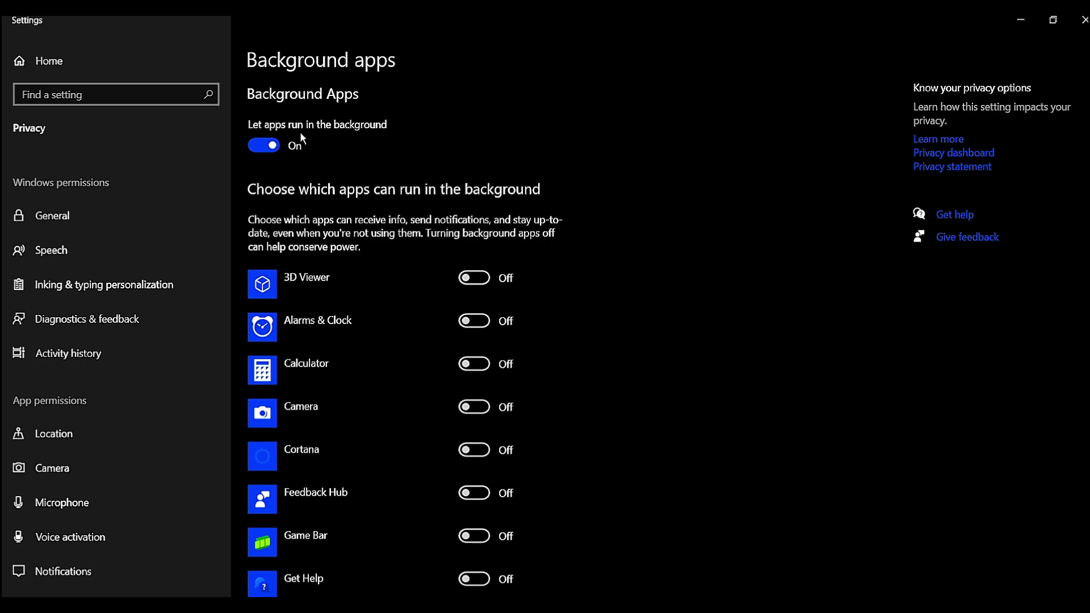
left_click(275, 151)
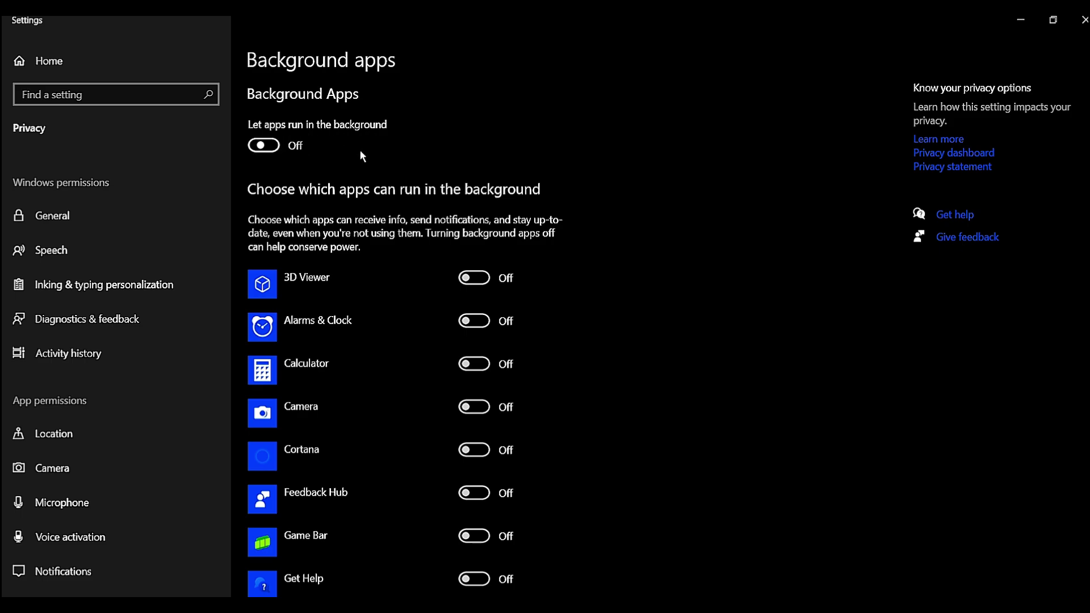
left_click(275, 149)
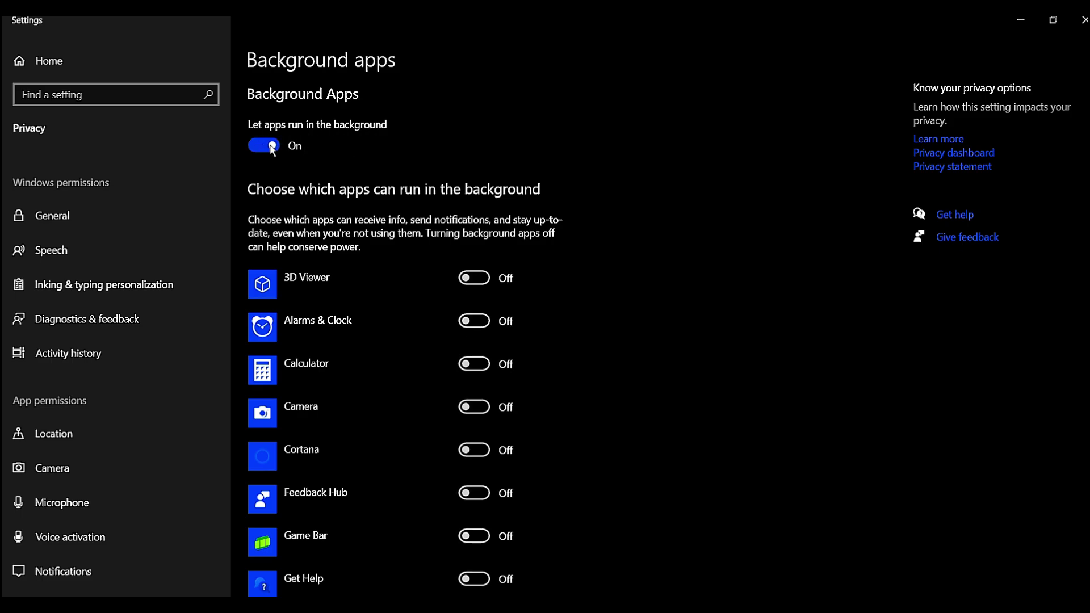
Allow 3D Viewer and Alarms & Clock to run in the background, and turn both off again.
left_click(484, 277)
left_click(474, 320)
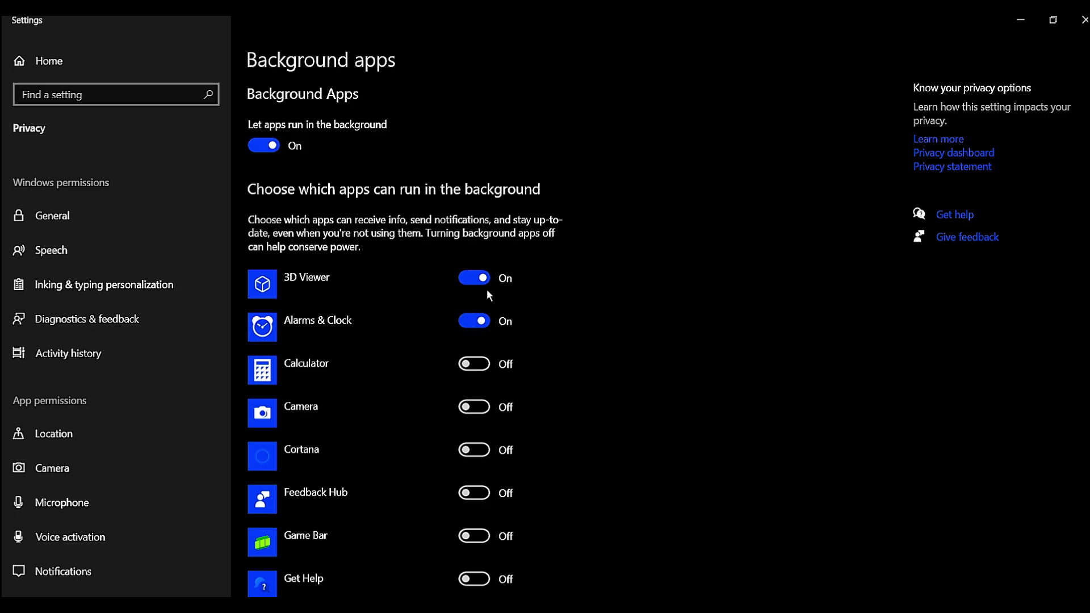
left_click(474, 284)
left_click(473, 325)
Check the background permission of the remaining apps down to Windows Security and Xbox.
scroll(608, 324, "down", 5)
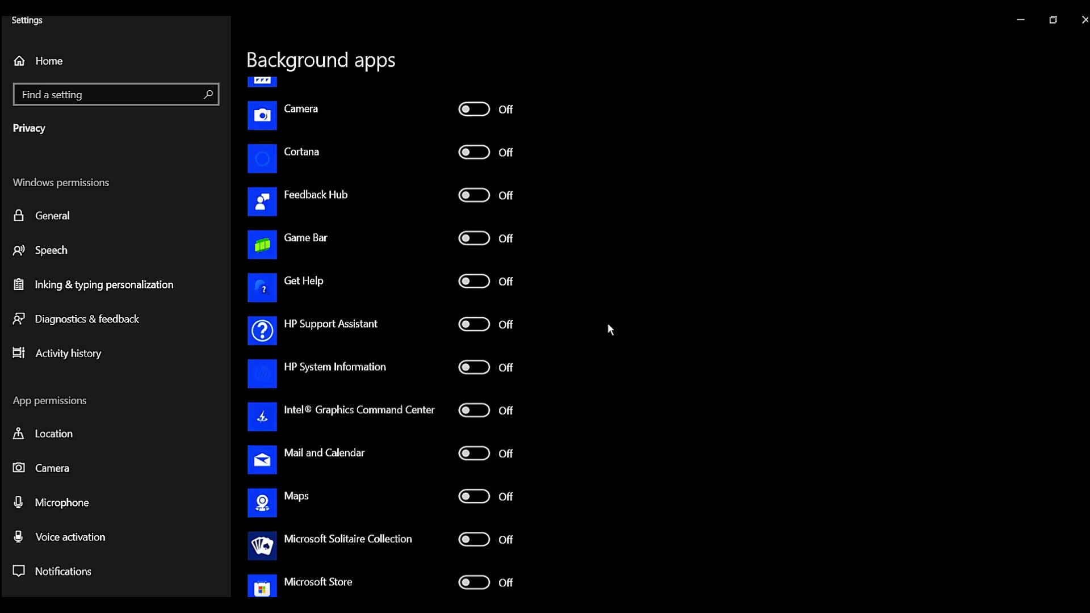
scroll(611, 329, "down", 10)
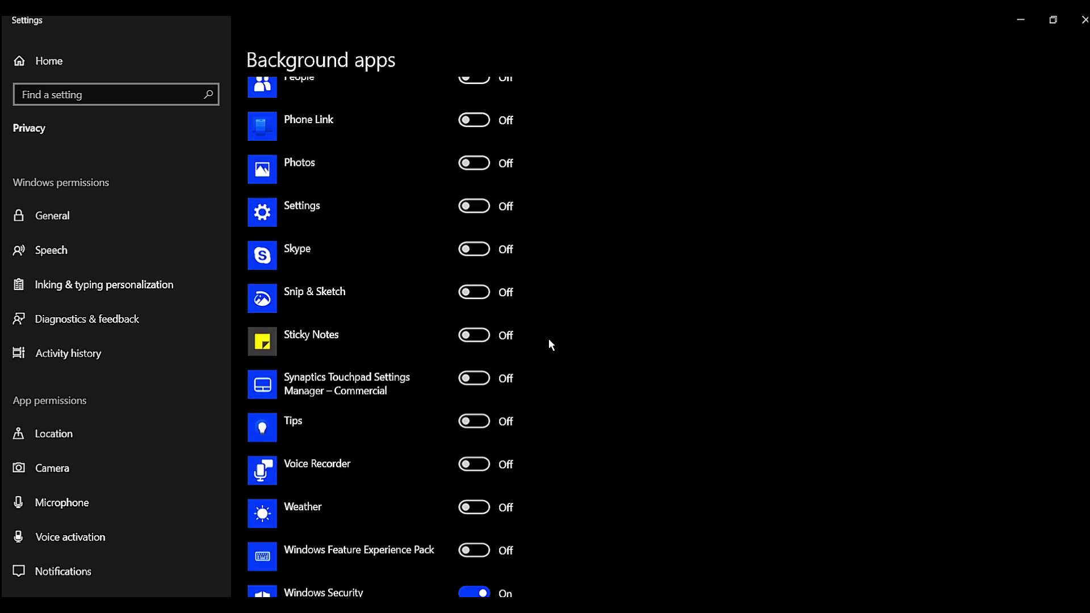
scroll(551, 345, "down", 3)
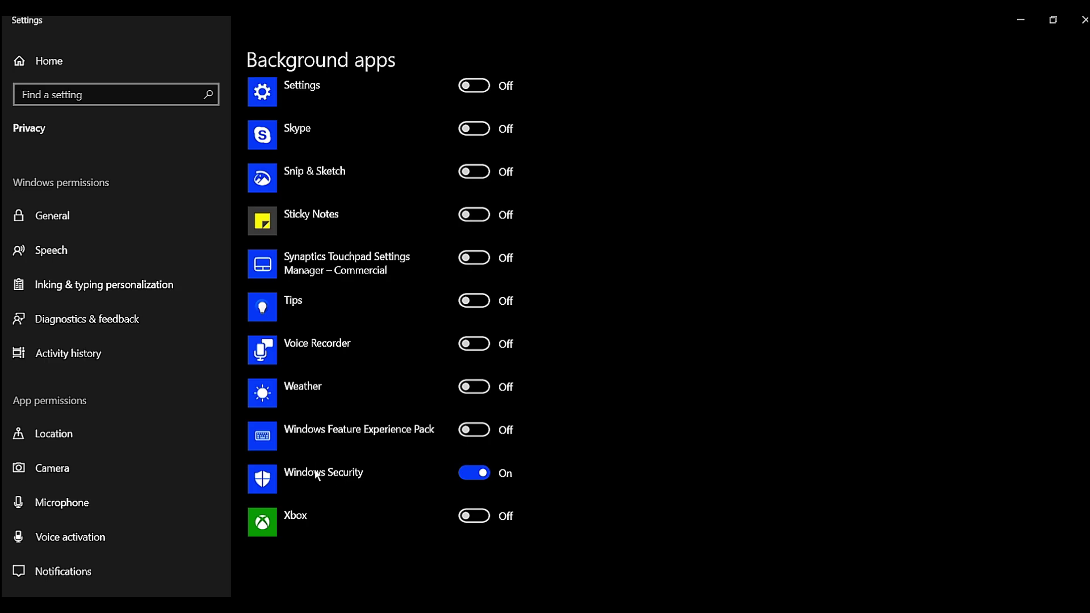
Review the background apps list once more from Xbox up to 3D Viewer, and close the settings.
scroll(383, 480, "up", 3)
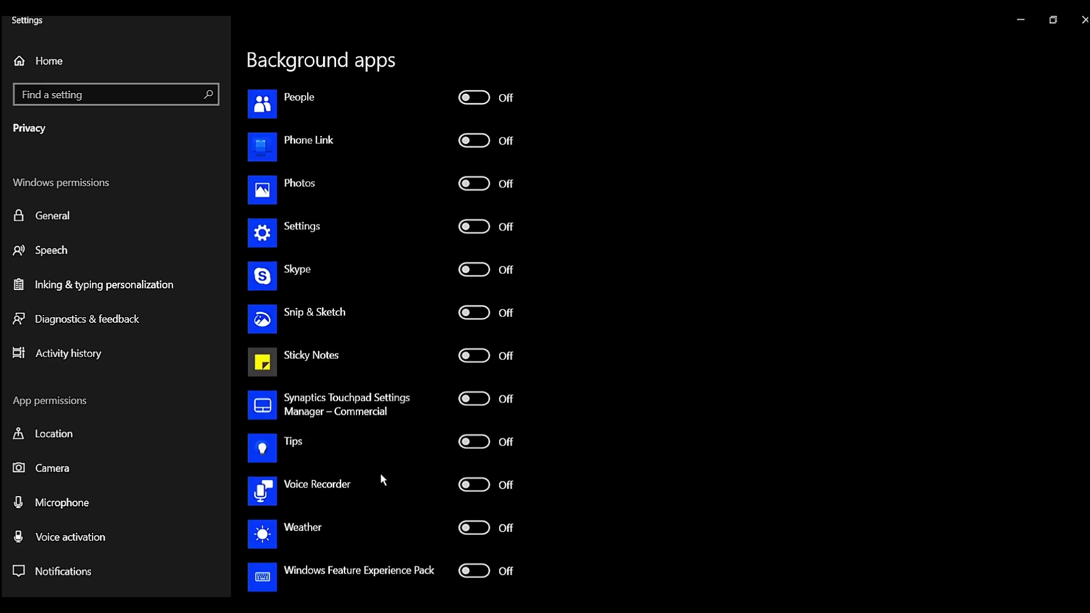
scroll(383, 480, "up", 15)
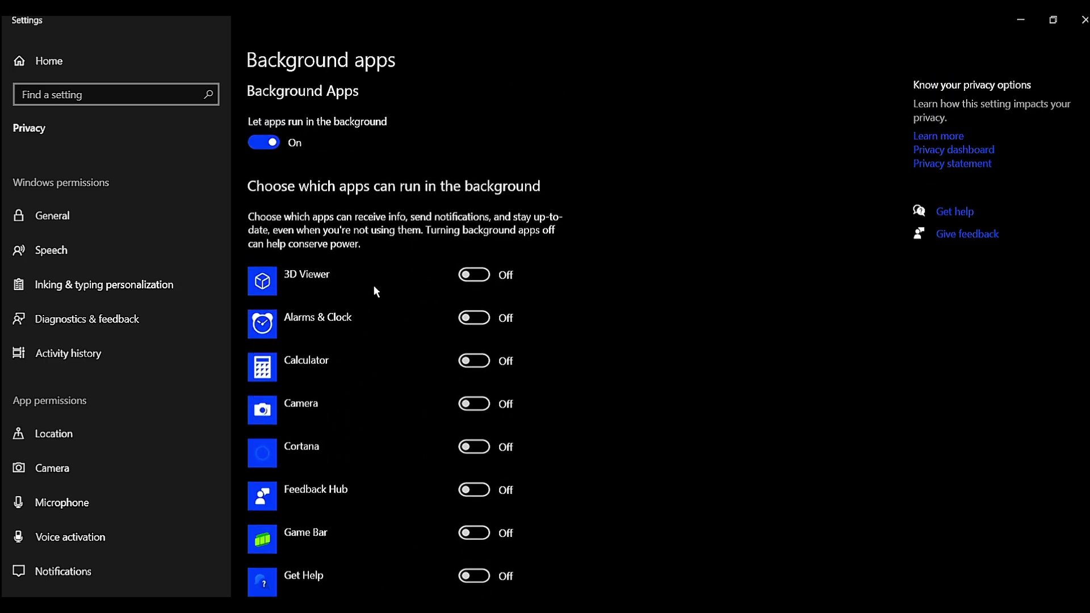
scroll(389, 344, "down", 3)
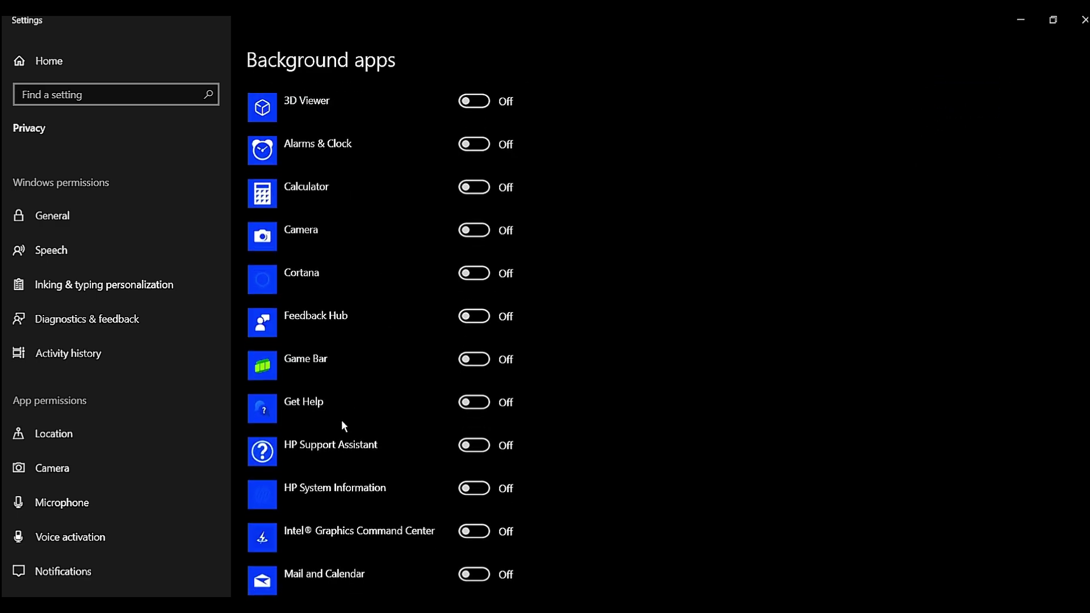
left_click(1081, 20)
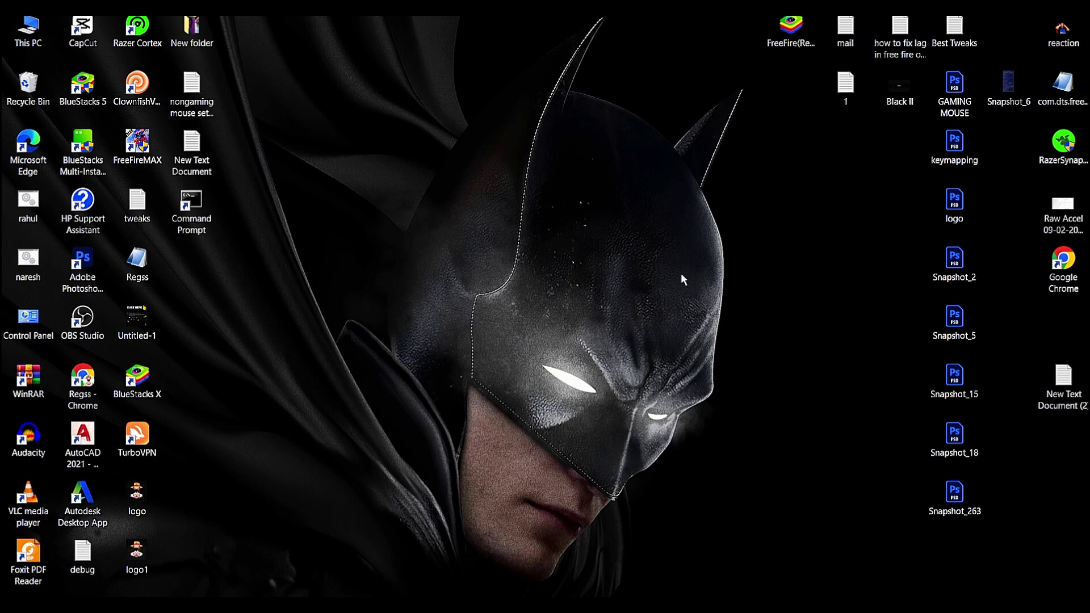
Search Windows for POWER, open Power & sleep settings, and go to the additional power settings.
left_click(146, 593)
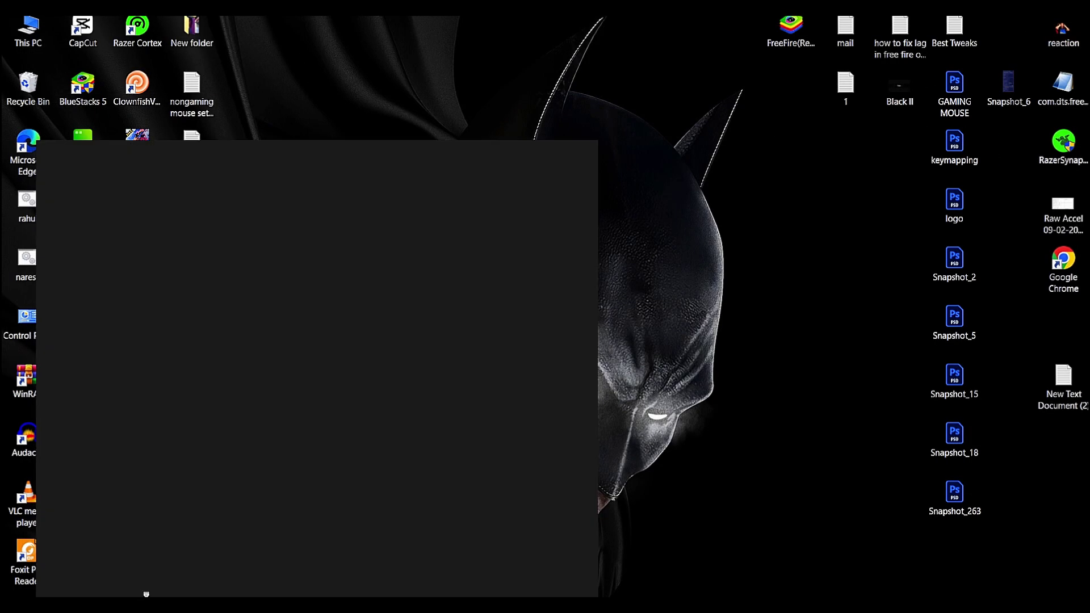
type("POWER")
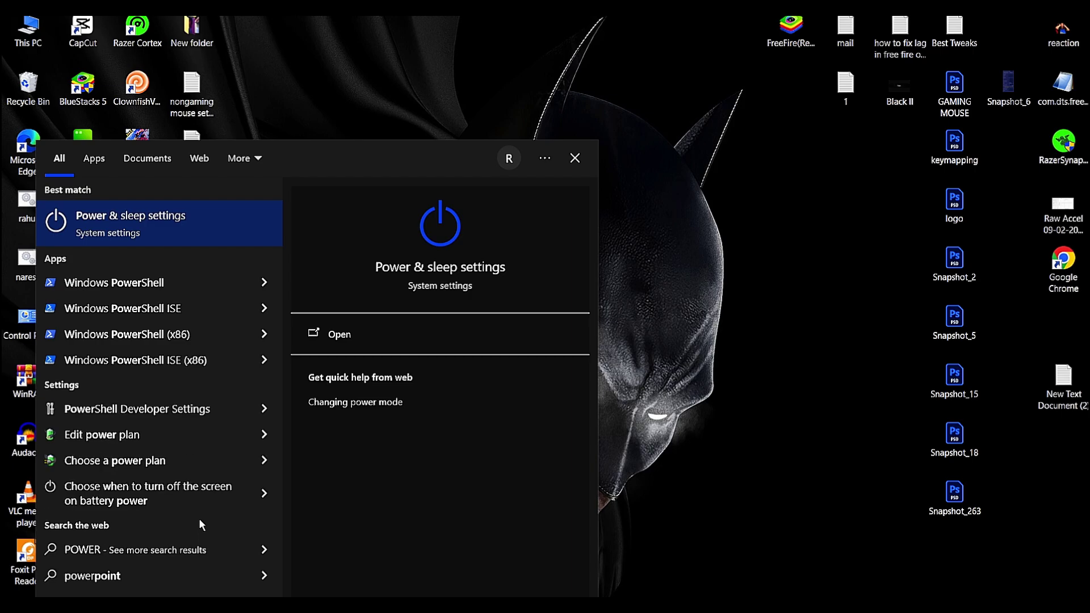
left_click(141, 229)
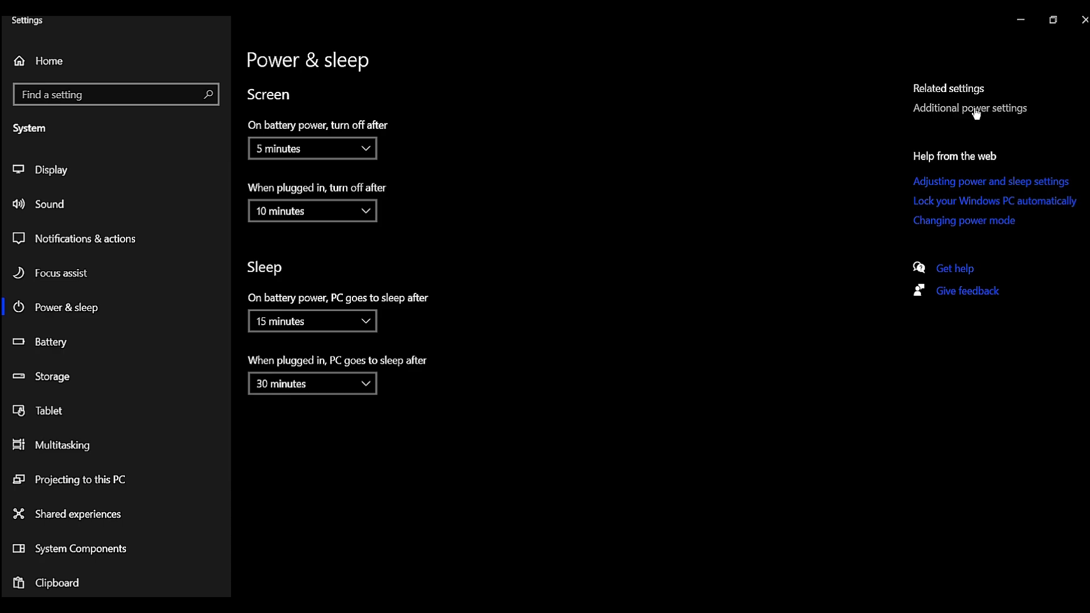
left_click(949, 112)
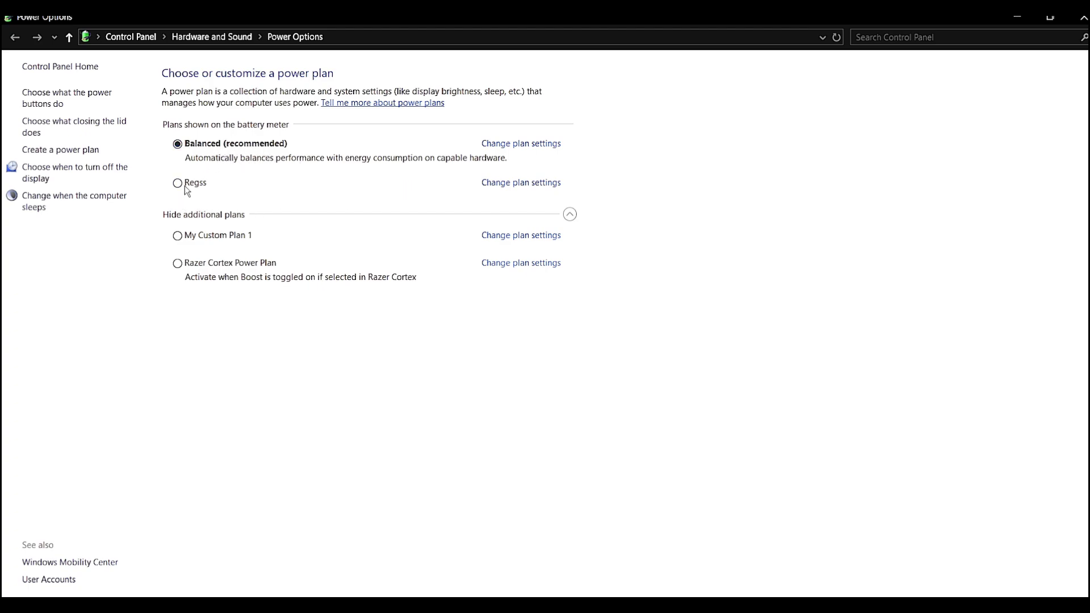
Create a power plan named POWER PLAN based on High performance, keeping the default display and sleep times.
left_click(76, 152)
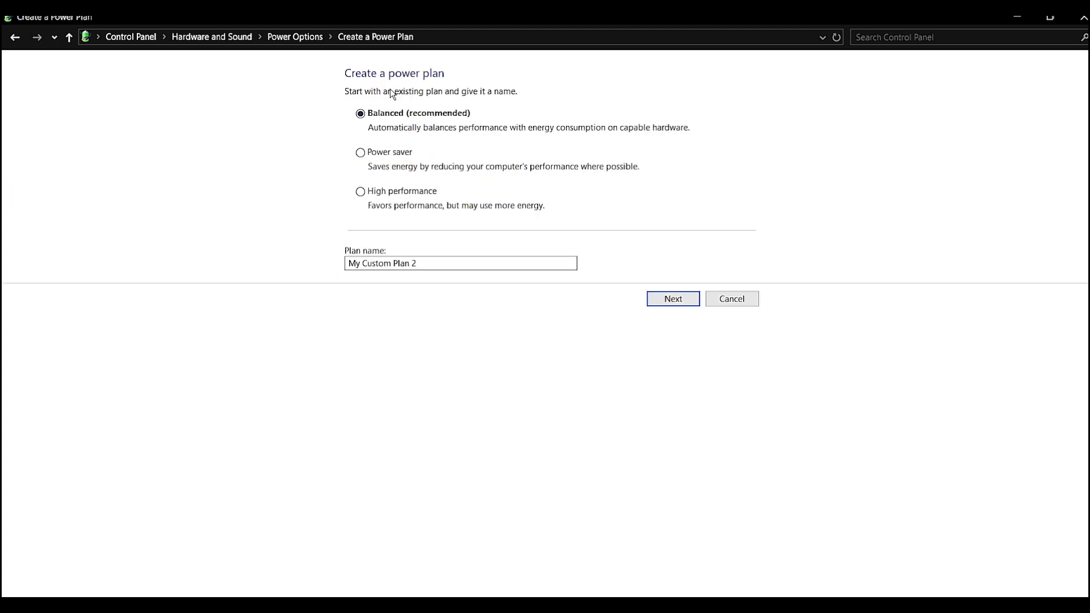
left_click(392, 158)
left_click(371, 194)
left_click_drag(349, 263, 523, 274)
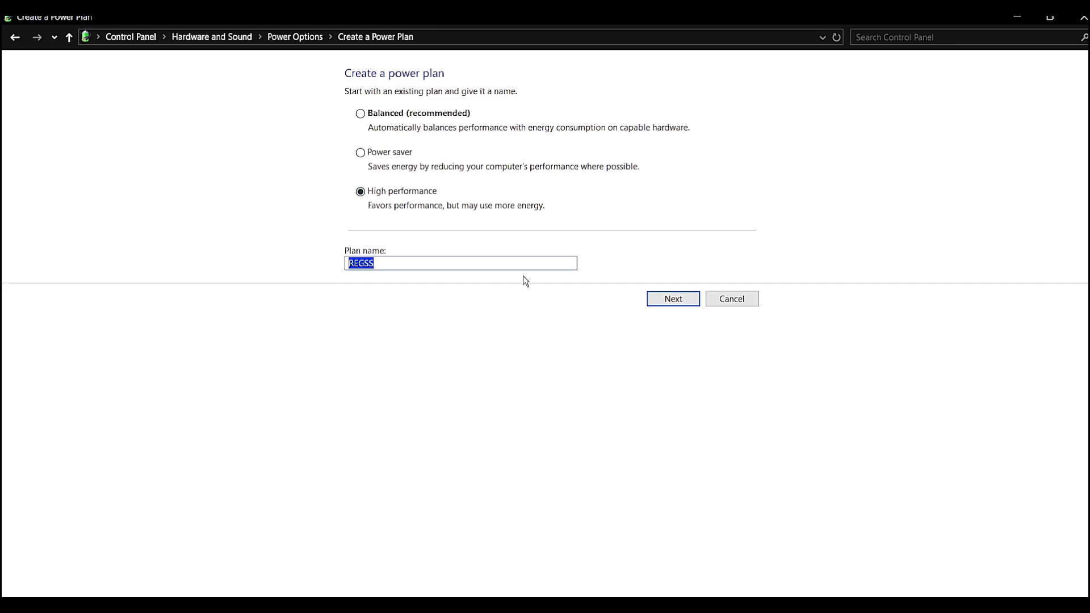
type("POWER PLAN")
left_click(669, 301)
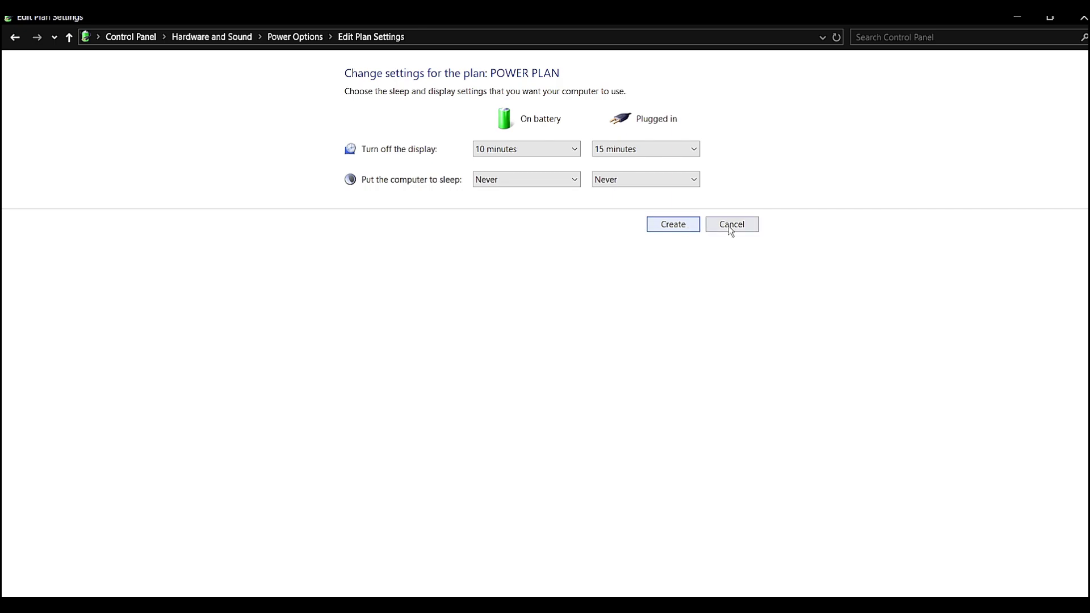
left_click(673, 225)
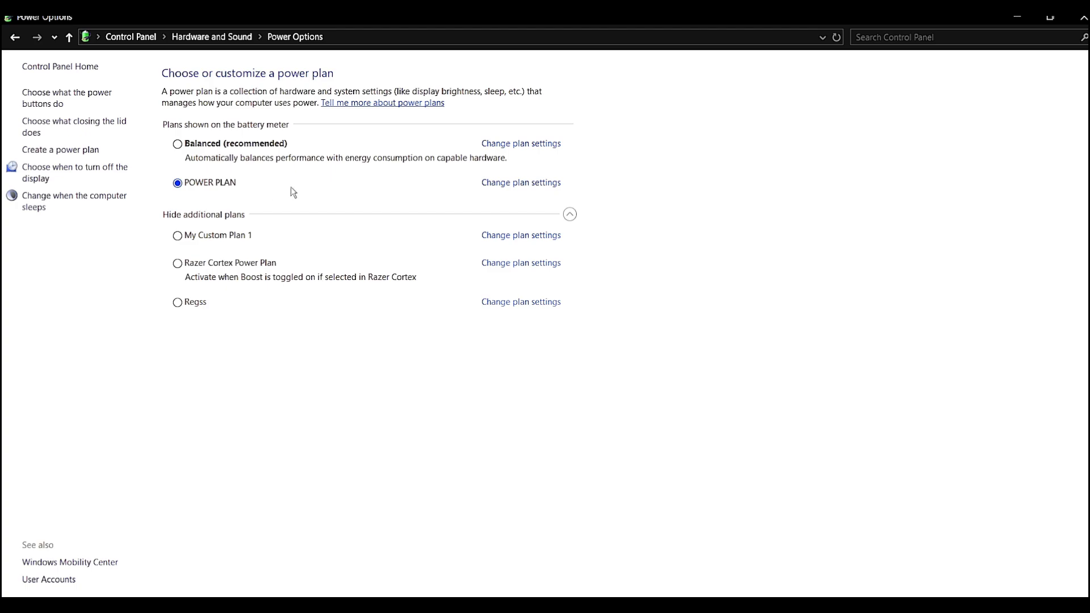
Make Balanced (recommended) the active power plan, and close Power Options and the Power & sleep settings.
left_click(177, 144)
left_click(1078, 19)
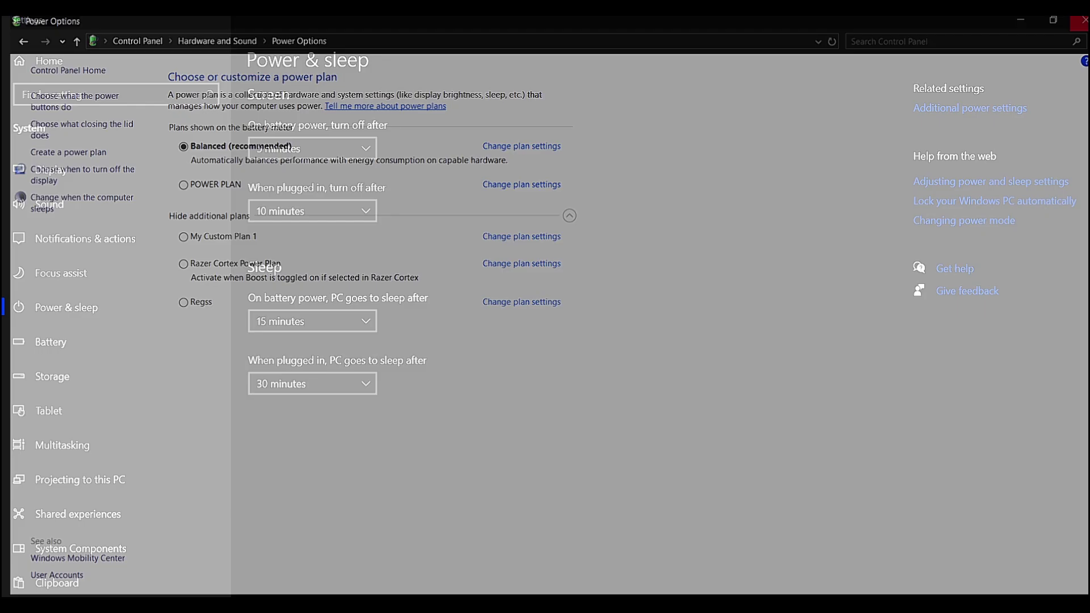
left_click(1082, 23)
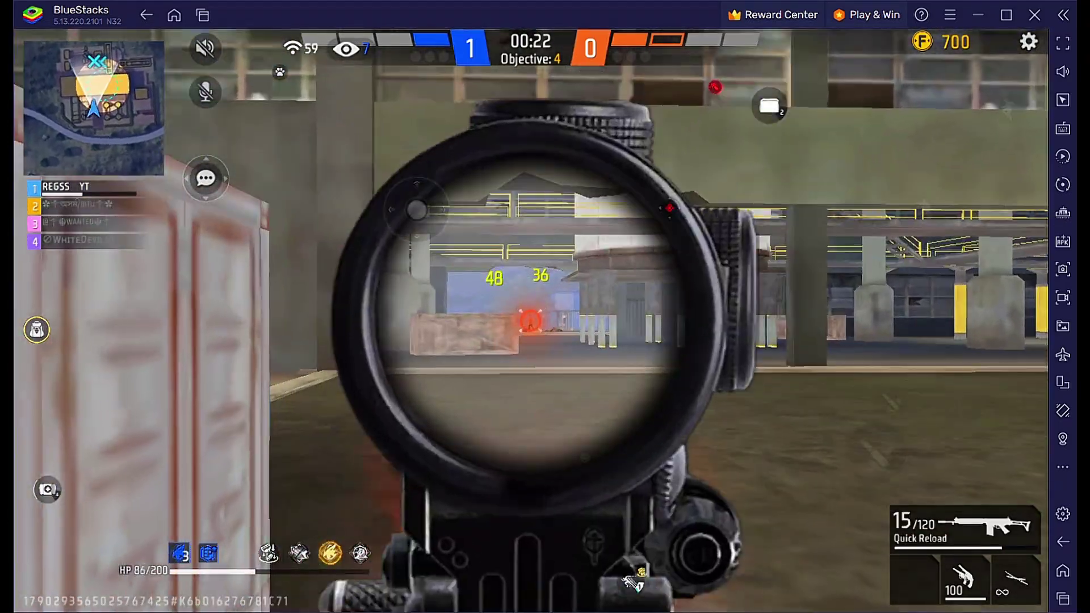
Heal the character with a medkit during the Free Fire match in BlueStacks.
key("h")
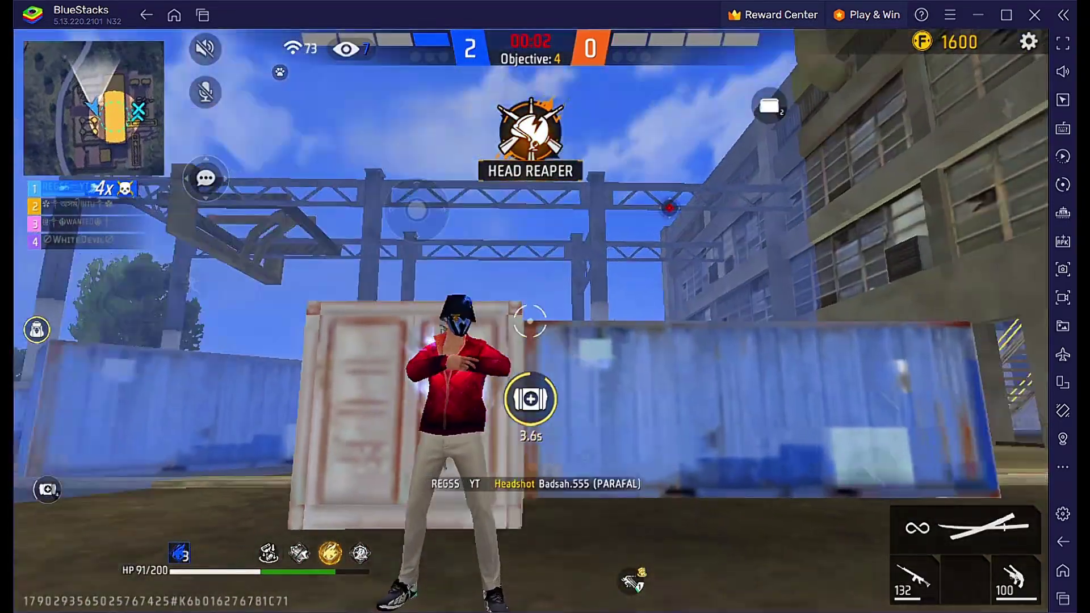